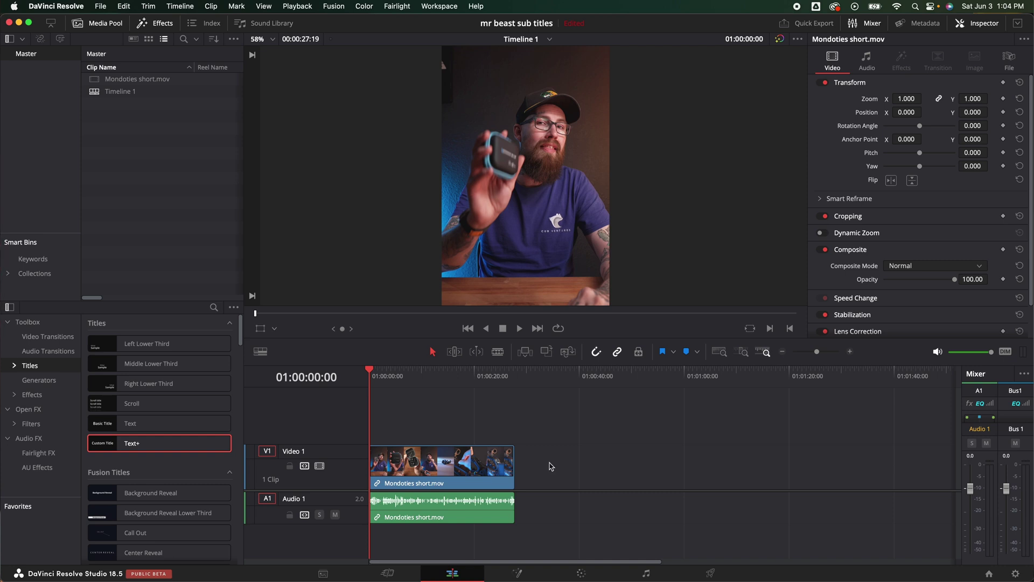
- Scrub through the short's footage around 5–16 seconds, then return to the start
left_click_drag(393, 375, 440, 379)
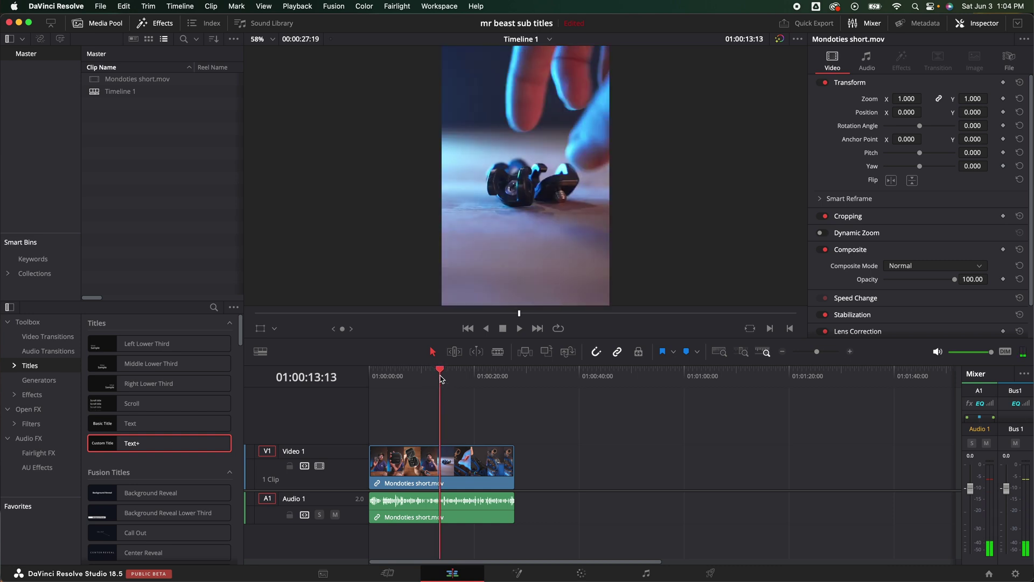
left_click_drag(440, 379, 434, 379)
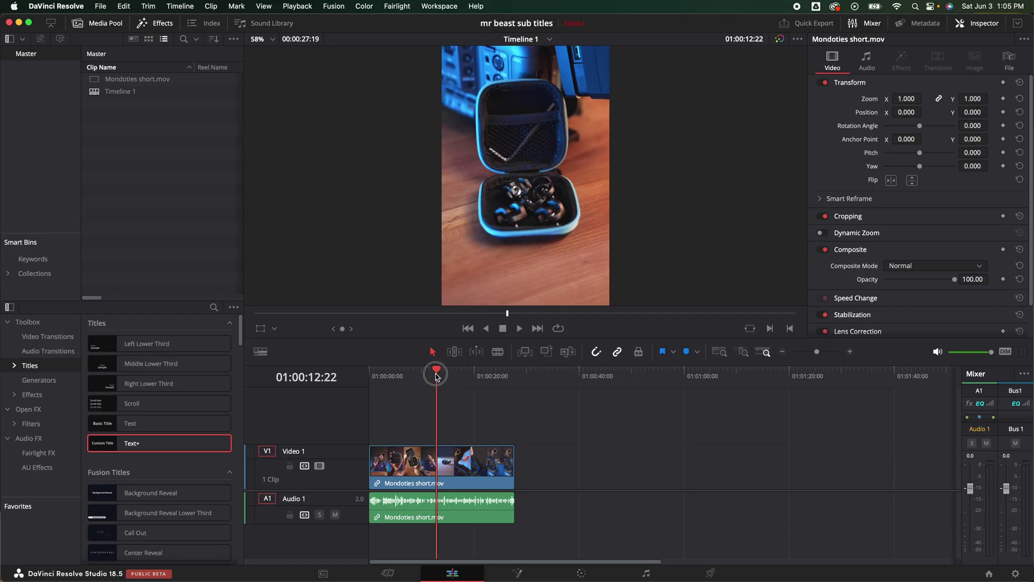
left_click(426, 372)
left_click_drag(425, 372, 398, 372)
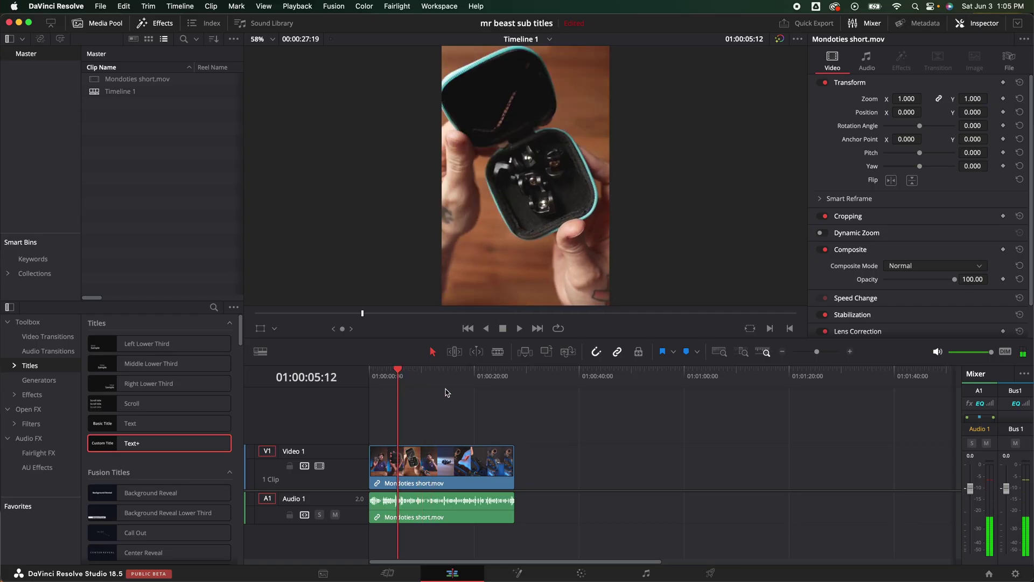
left_click(457, 373)
left_click_drag(426, 376, 370, 376)
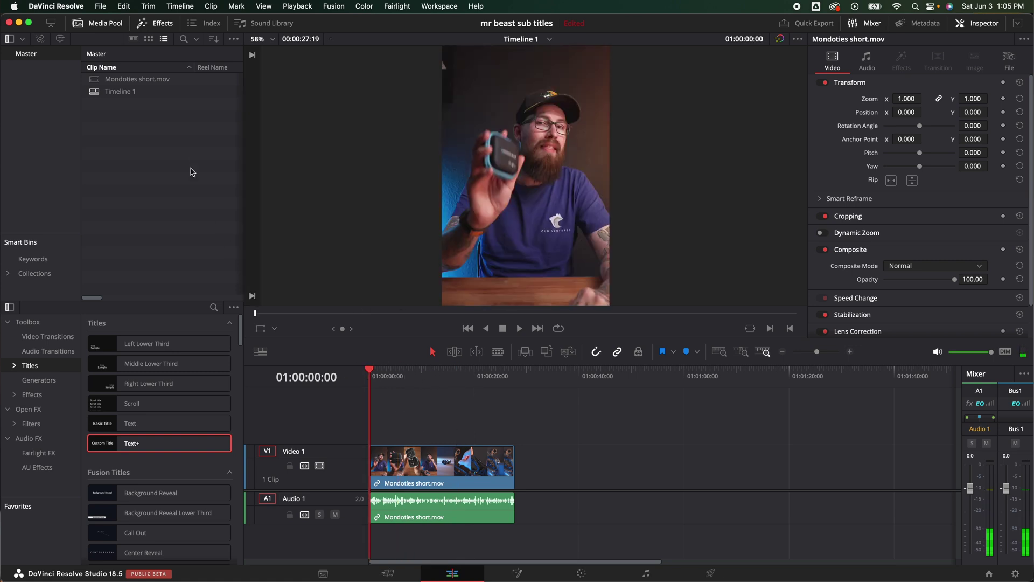
- Open Create Subtitles from Audio with 12 characters, Single line, Auto language and Subtitle Default
left_click(184, 7)
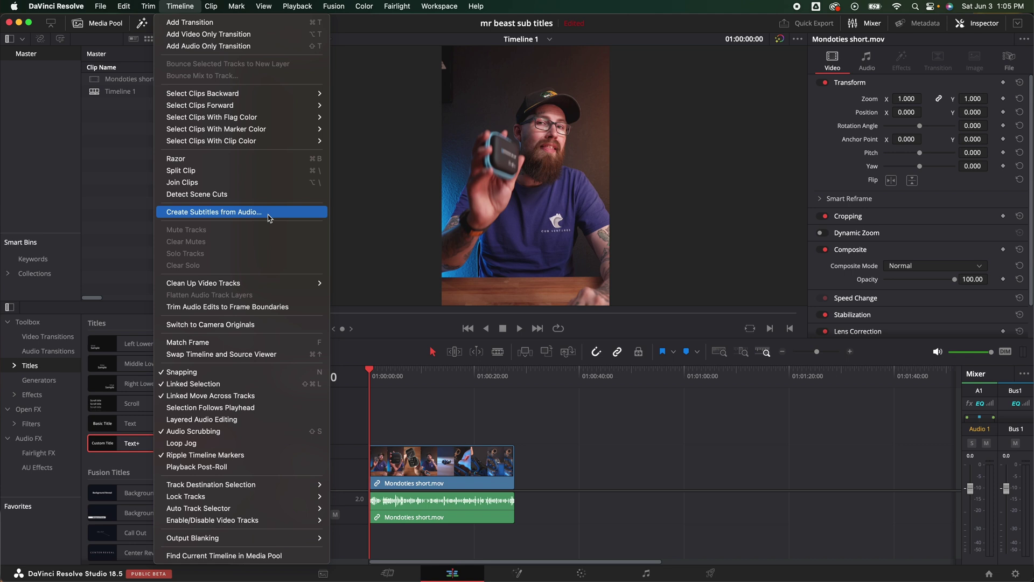
left_click(521, 299)
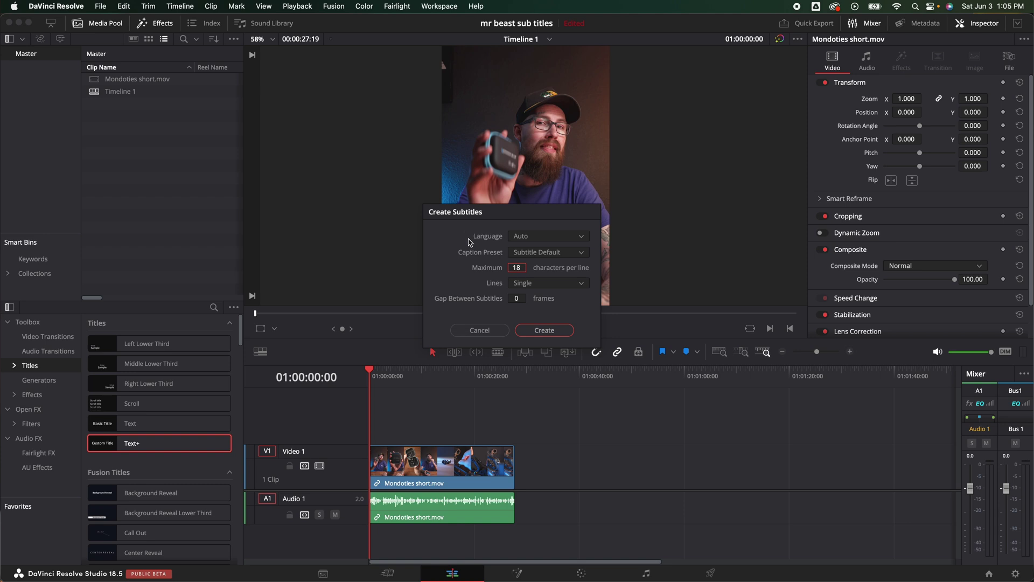
left_click_drag(534, 267, 526, 267)
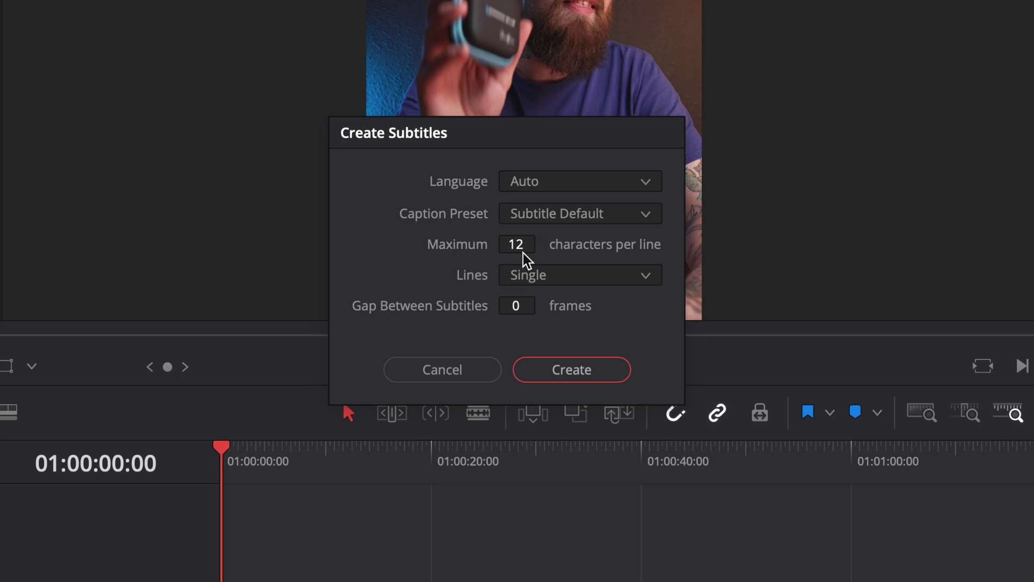
left_click(571, 277)
left_click(432, 275)
left_click(544, 183)
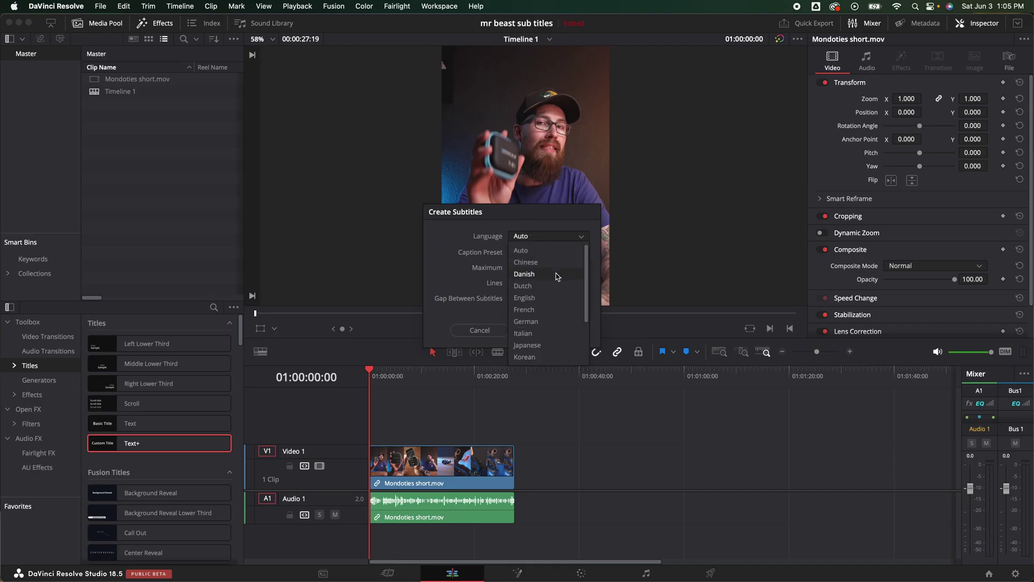
left_click(447, 276)
left_click(553, 254)
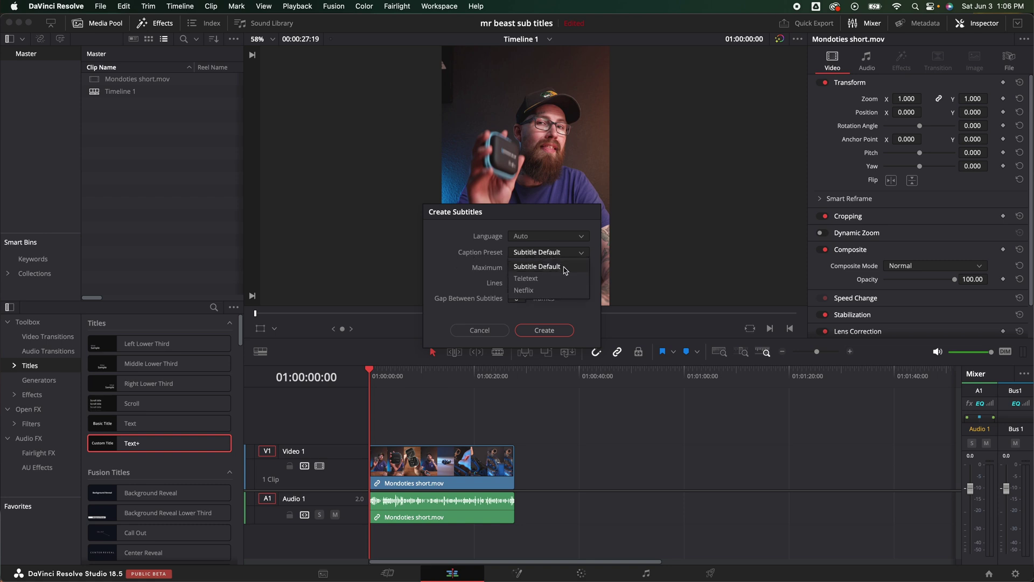
left_click(445, 264)
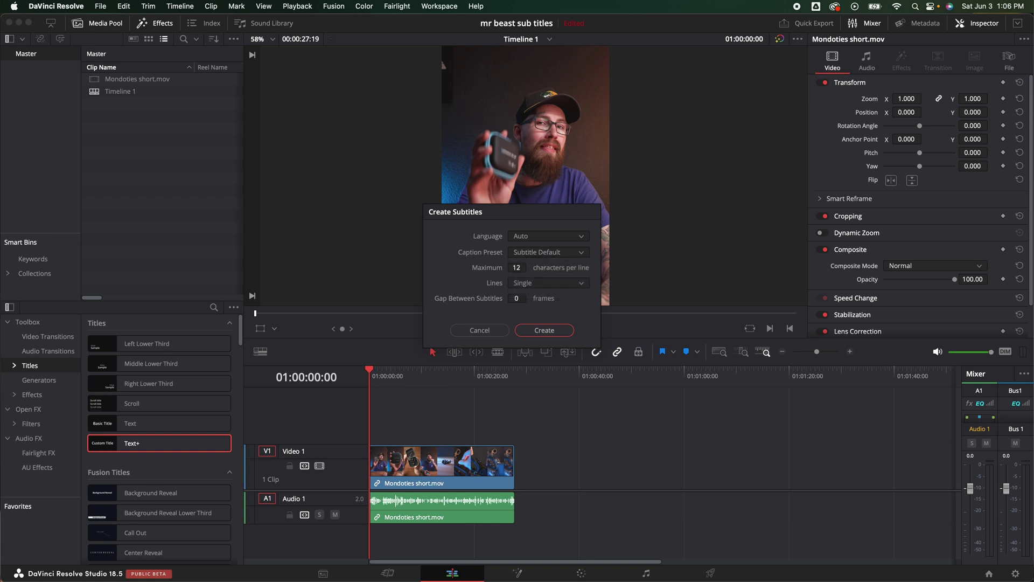
- Generate the subtitles, enlarge the Subtitle 1 track, and play them back
left_click(554, 333)
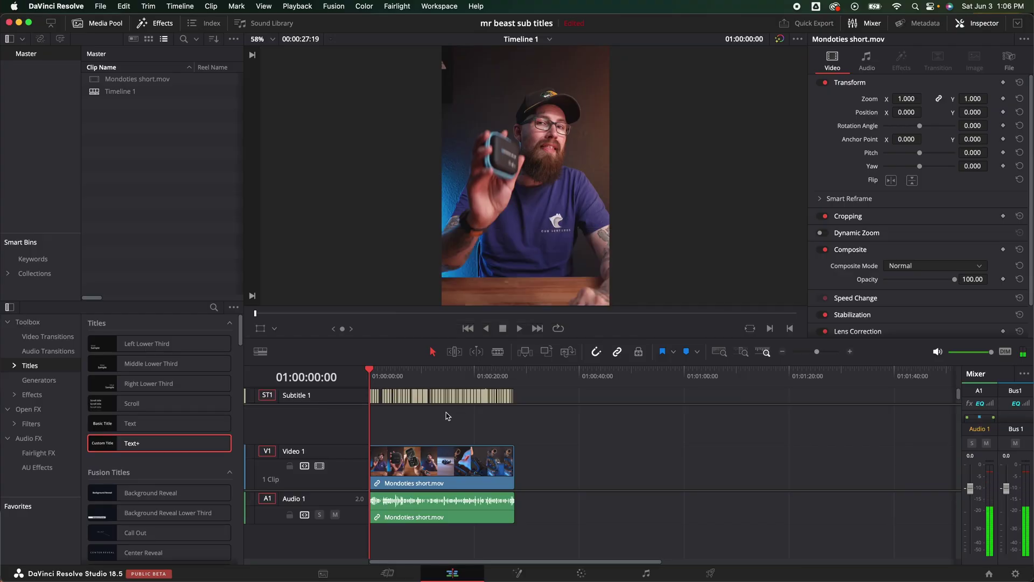
left_click_drag(330, 409, 334, 435)
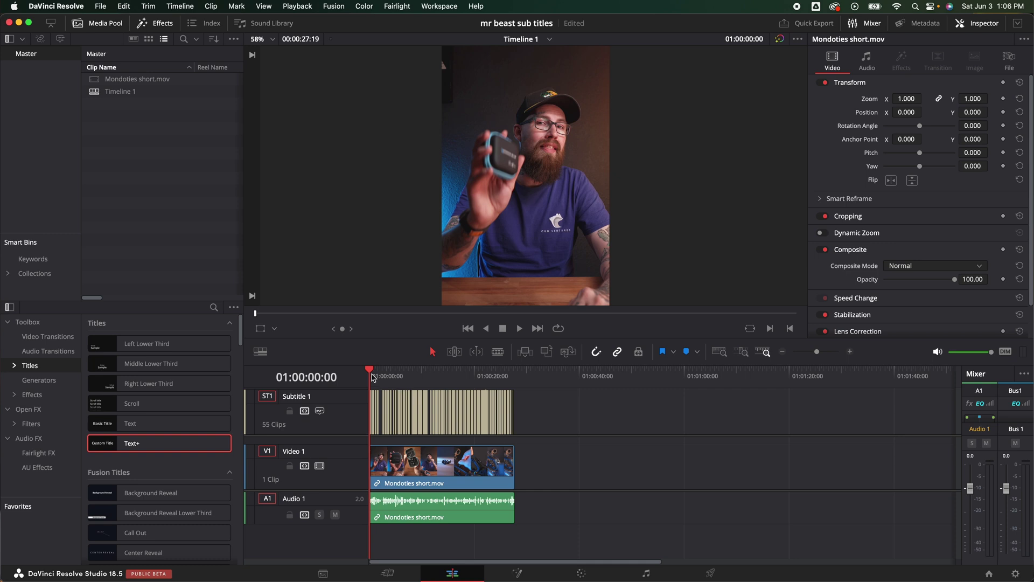
key("space")
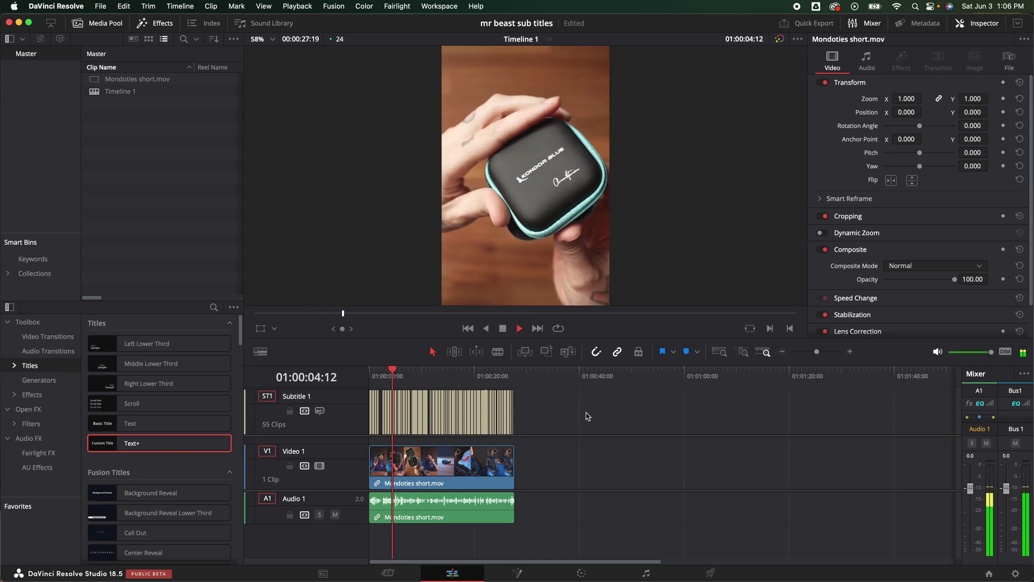
key("space")
- Move the playhead back to the 'Blue.' caption, then on to the 'Condor' caption
left_click(391, 376)
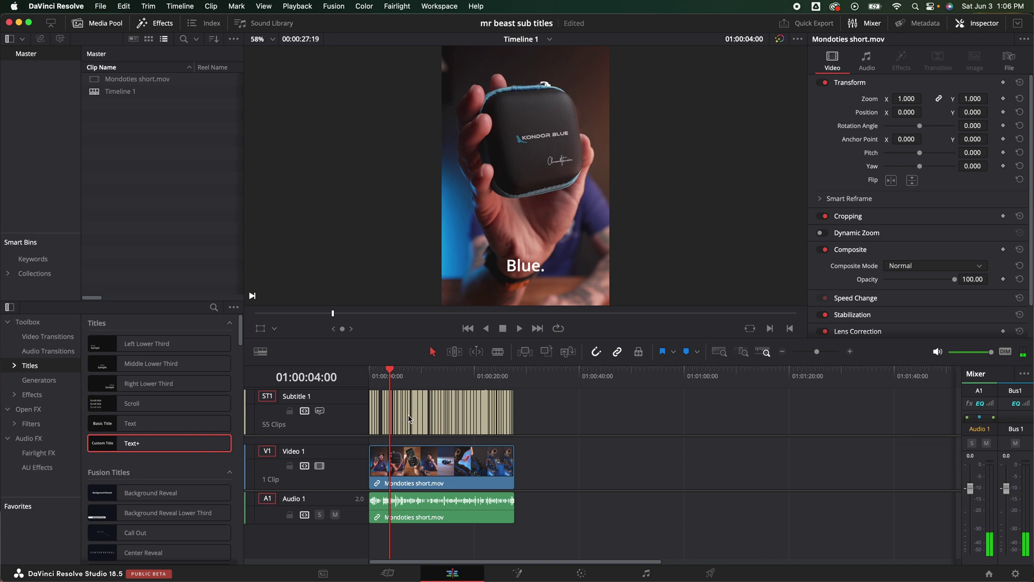
scroll(410, 418, "up", 5)
left_click(516, 406)
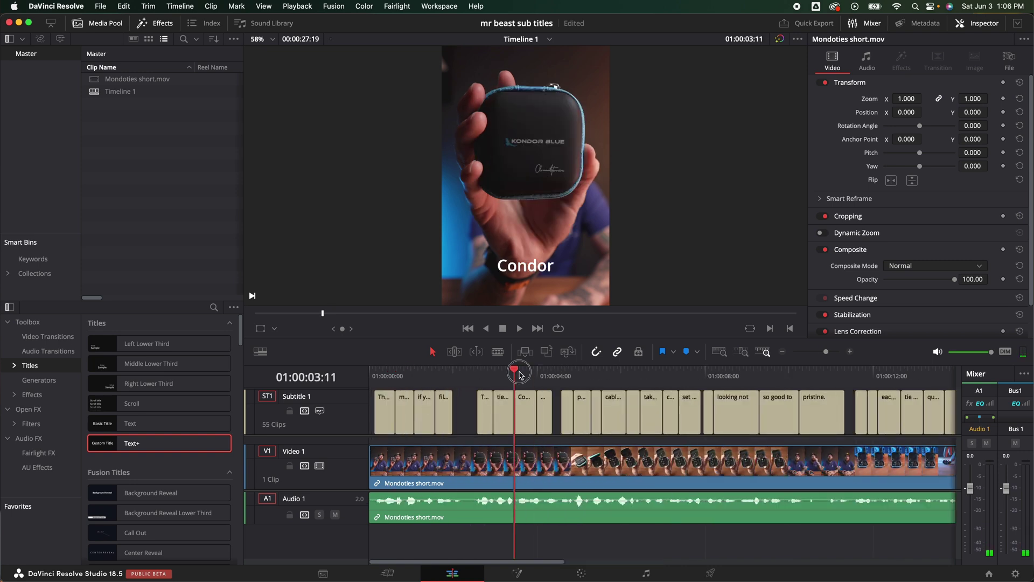
- Select the Condor subtitle clip and change its caption text to 'Kondor'
left_click(520, 405)
scroll(521, 409, "right", 1)
scroll(540, 178, "down", 2)
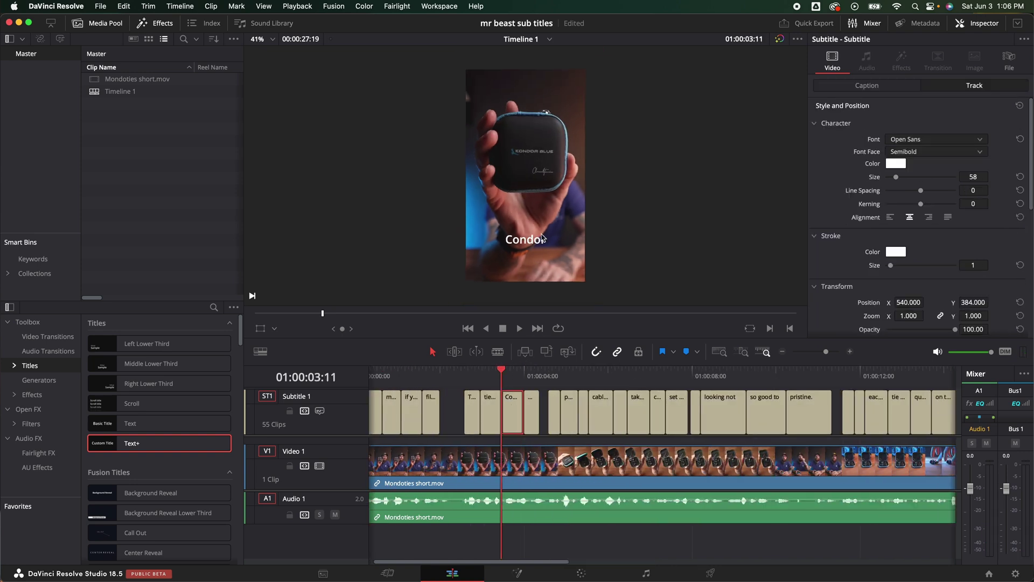
scroll(849, 233, "down", 2)
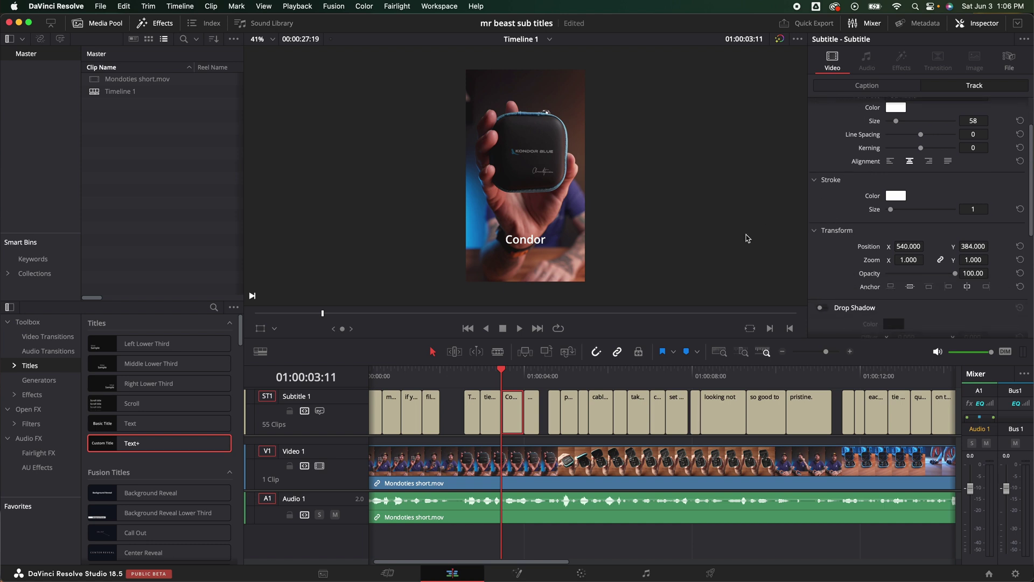
scroll(506, 403, "left", 1)
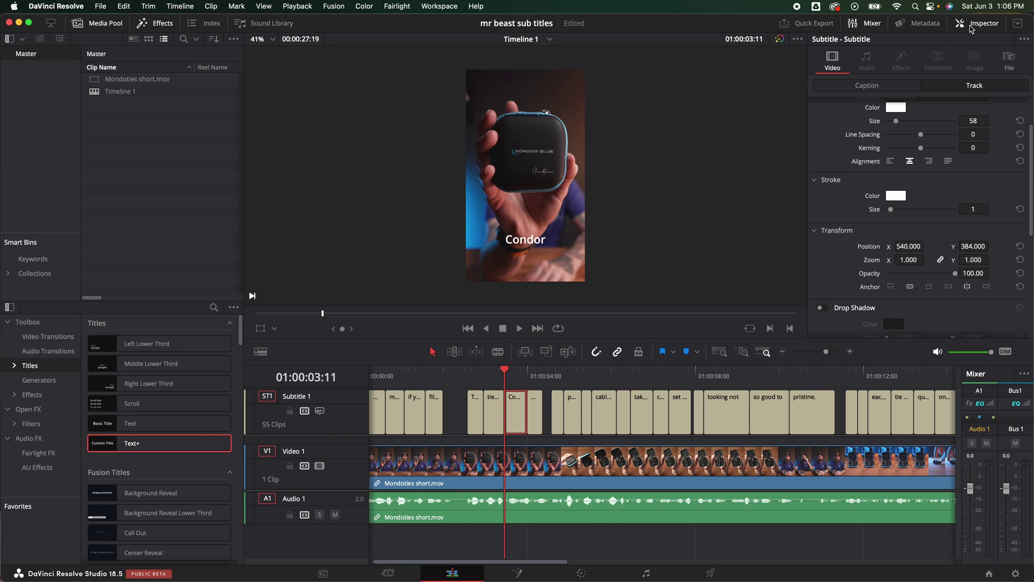
left_click(880, 87)
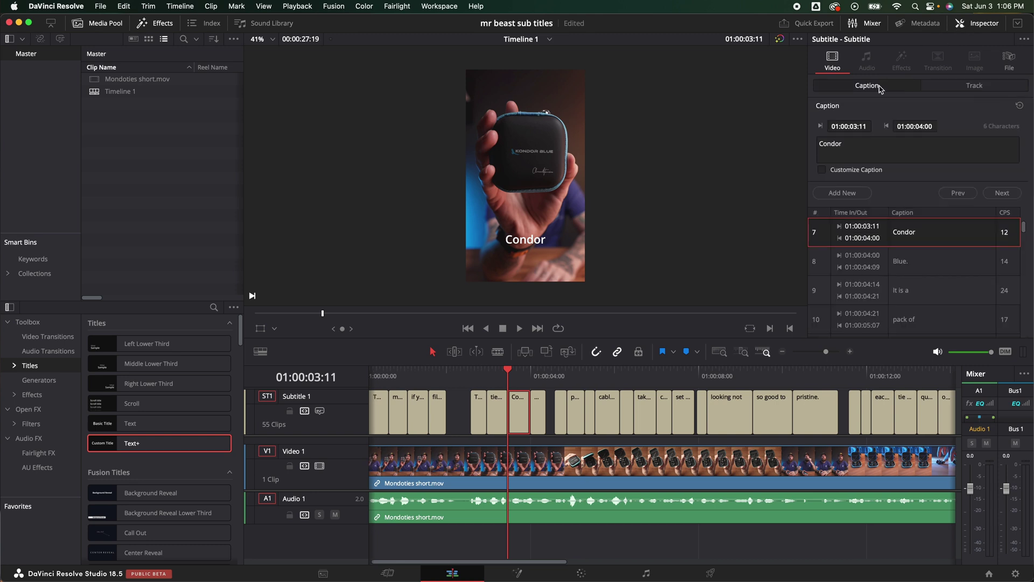
left_click(824, 147)
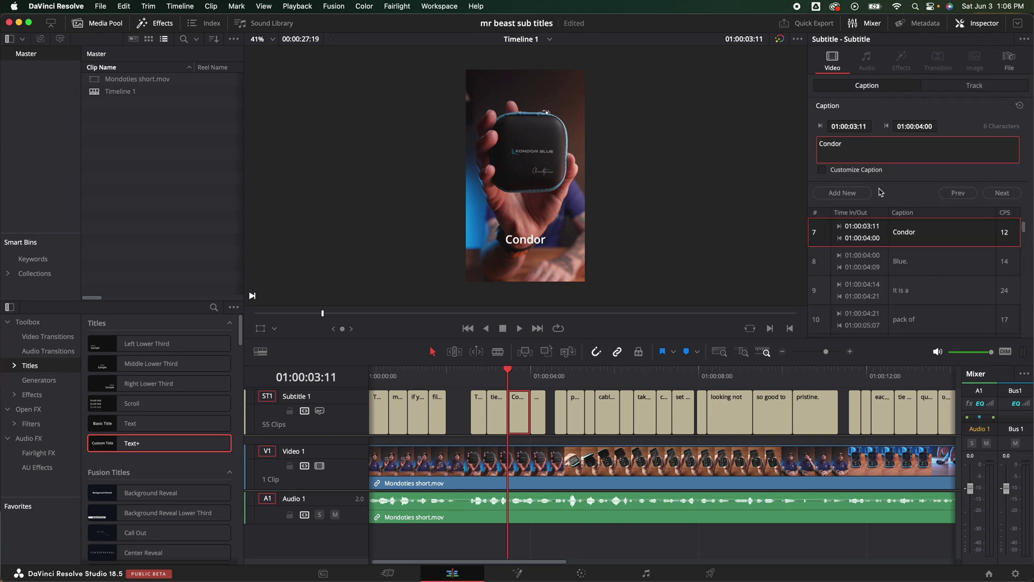
key("BackSpace")
type("K")
- Step through the following captions ('Blue.', 'It is a', 'pack of', 'five') and select 'pack of' for editing
left_click(1000, 195)
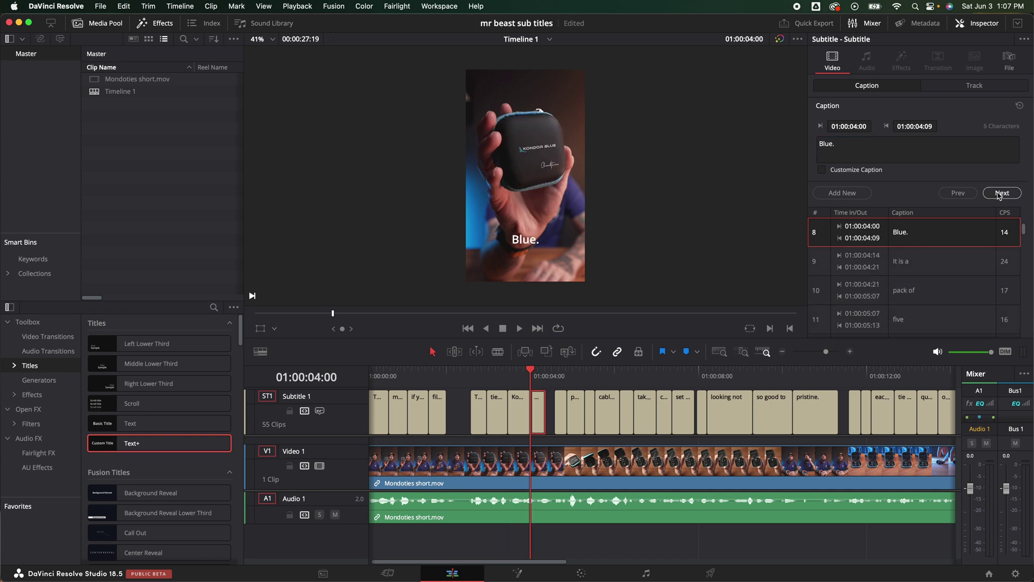
left_click(999, 196)
left_click(1000, 196)
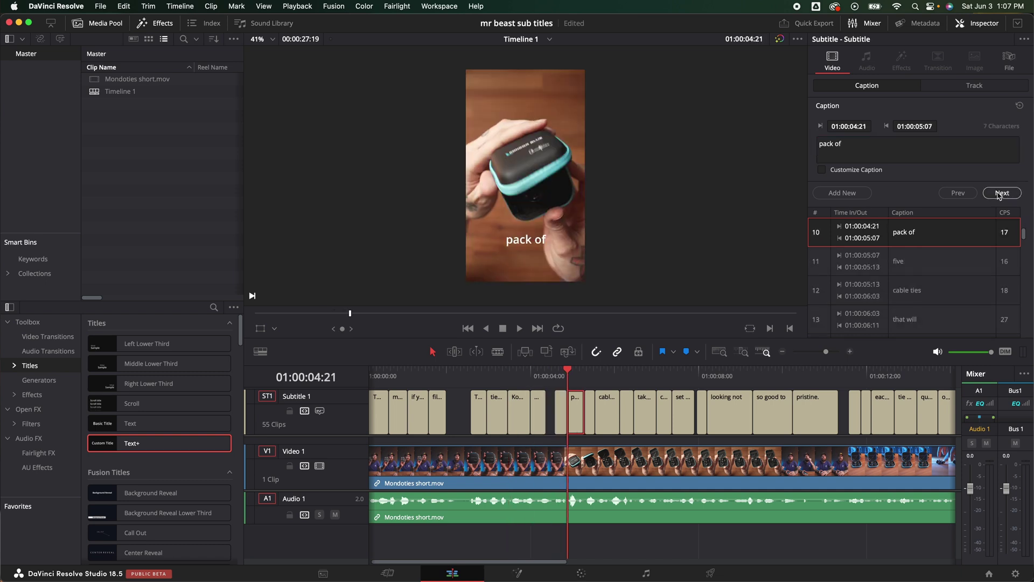
left_click(1000, 196)
left_click(958, 194)
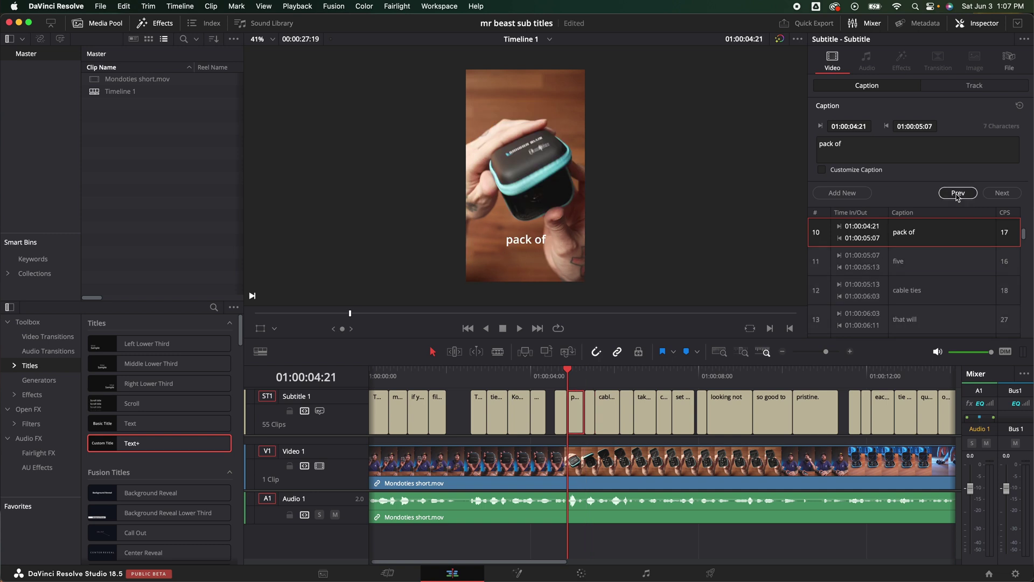
left_click(958, 194)
left_click(1001, 193)
left_click(858, 144)
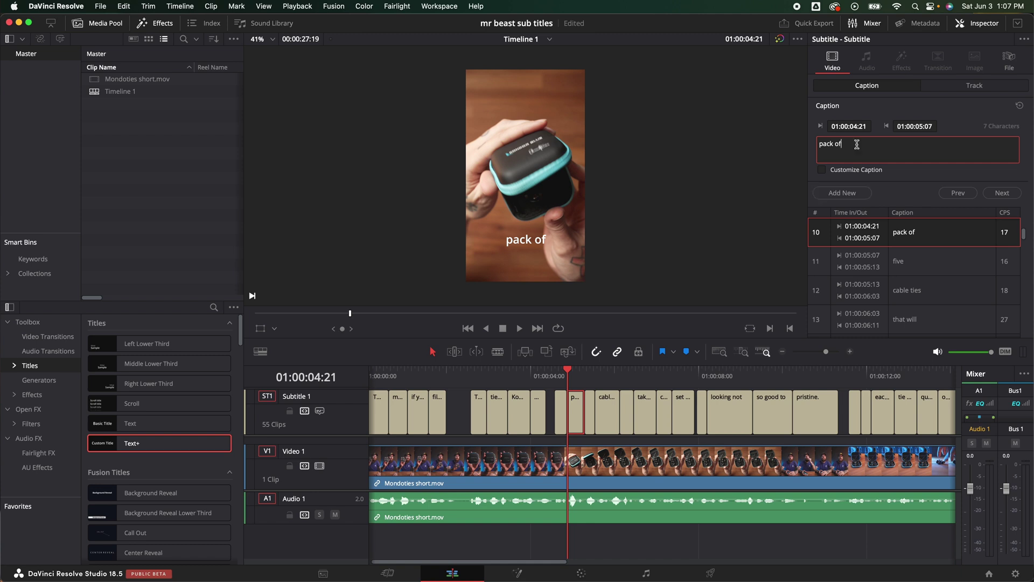
- Play the short from the start to check the captions
left_click(375, 371)
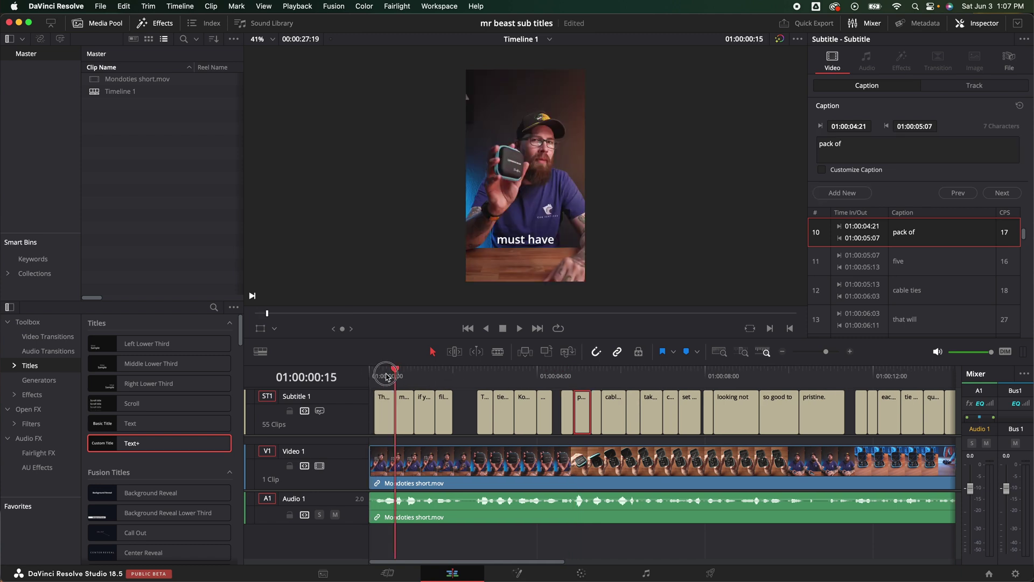
key("space")
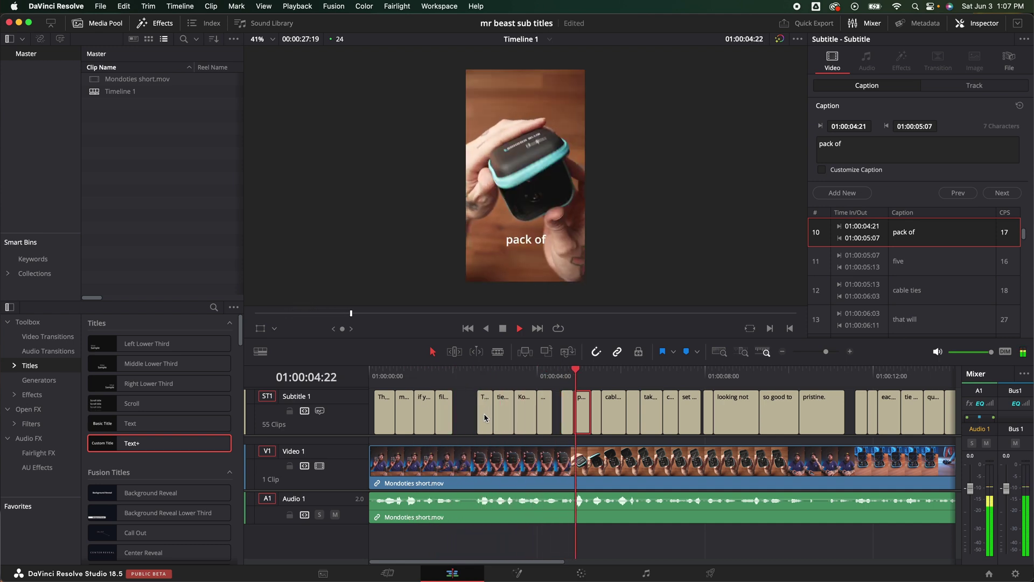
key("space")
left_click(963, 86)
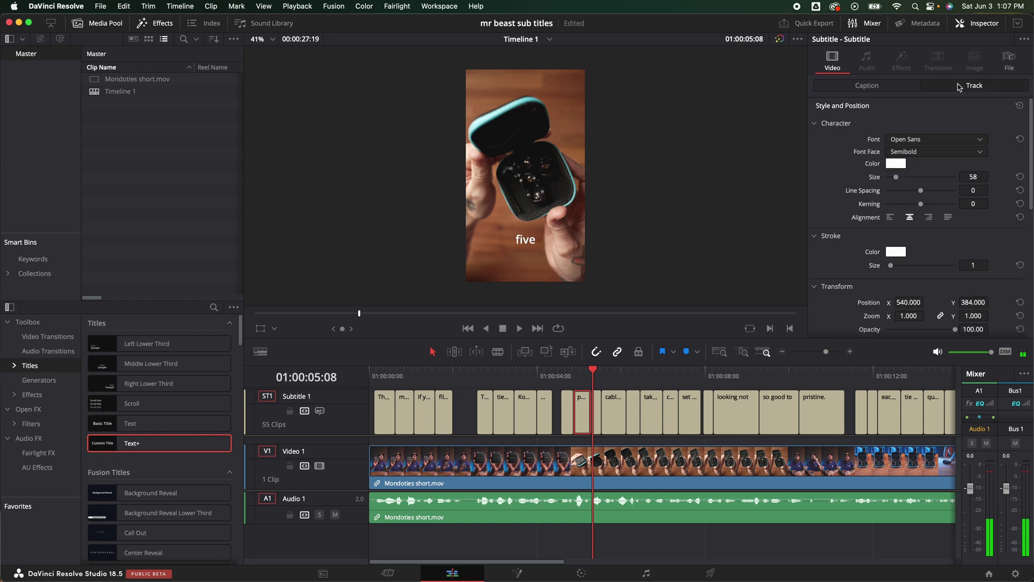
scroll(861, 139, "down", 10)
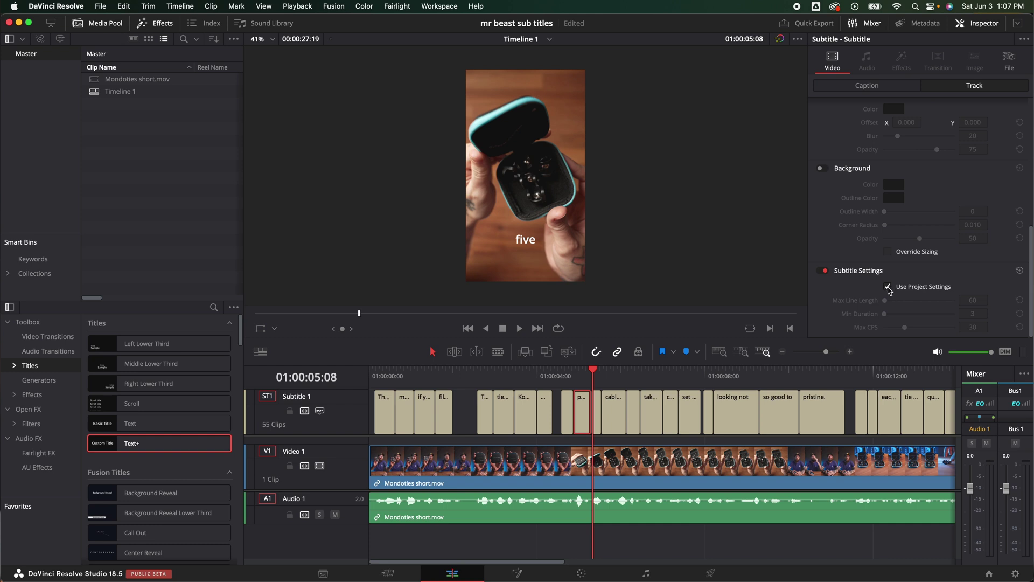
left_click(888, 288)
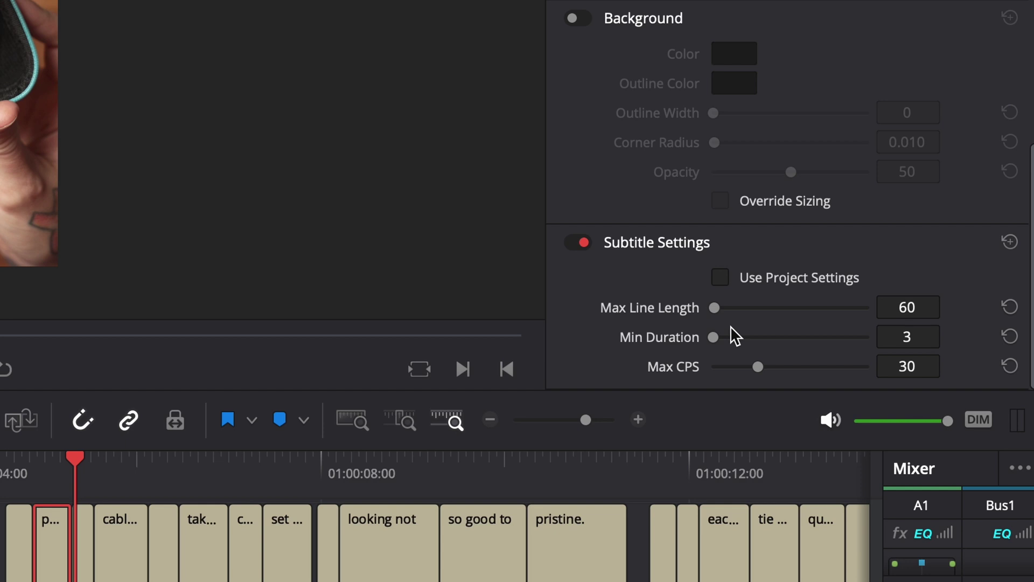
left_click(722, 279)
scroll(646, 256, "up", 4)
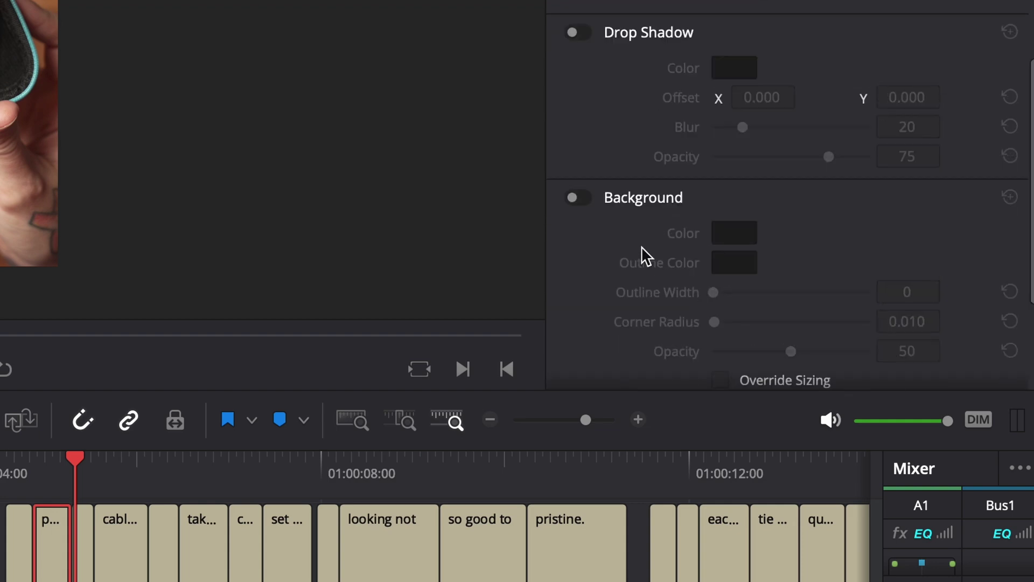
scroll(646, 256, "up", 5)
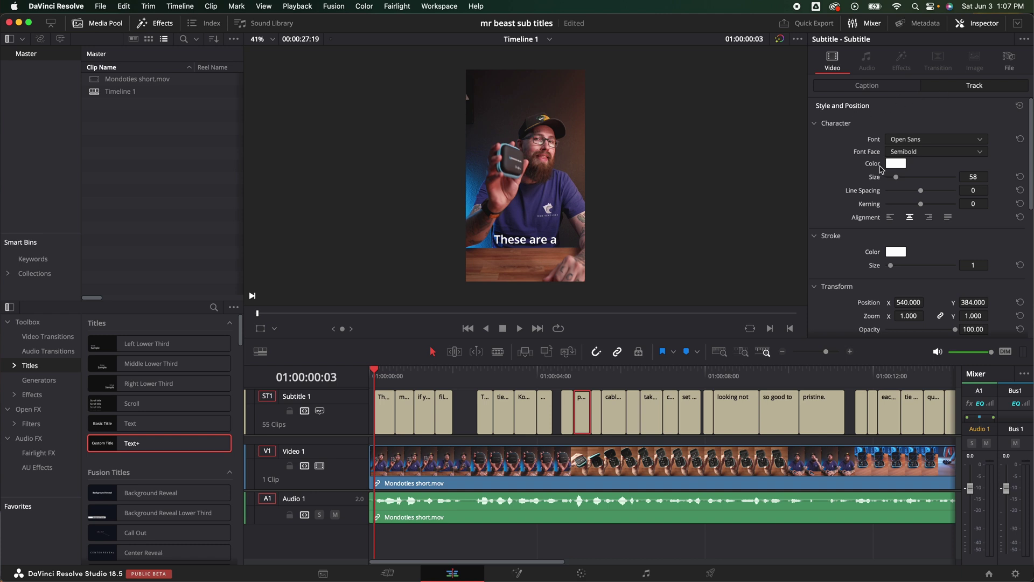
- Make the subtitle text yellow with a black stroke of size 3, and save the project
left_click(897, 163)
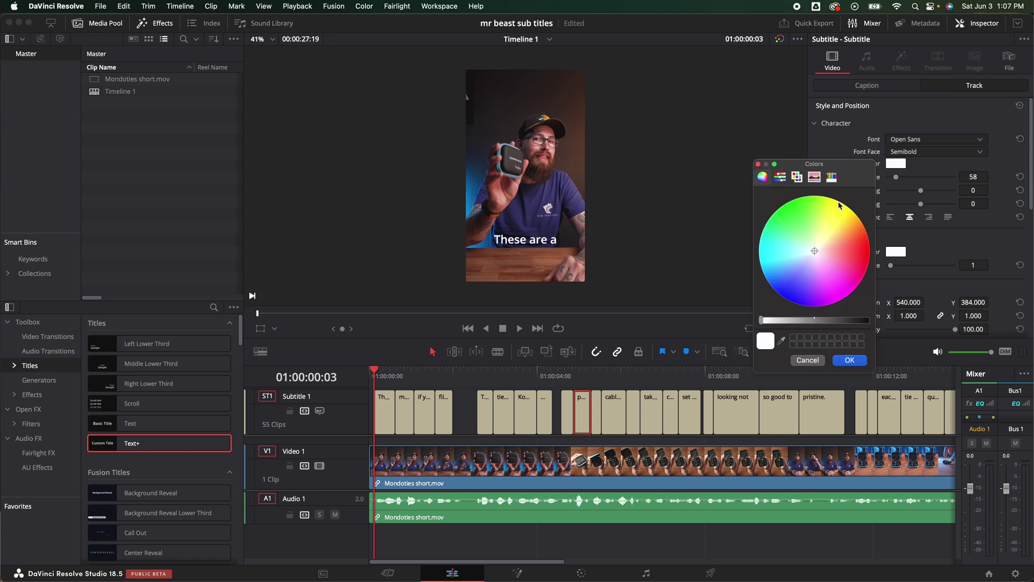
left_click_drag(839, 205, 858, 209)
left_click(850, 360)
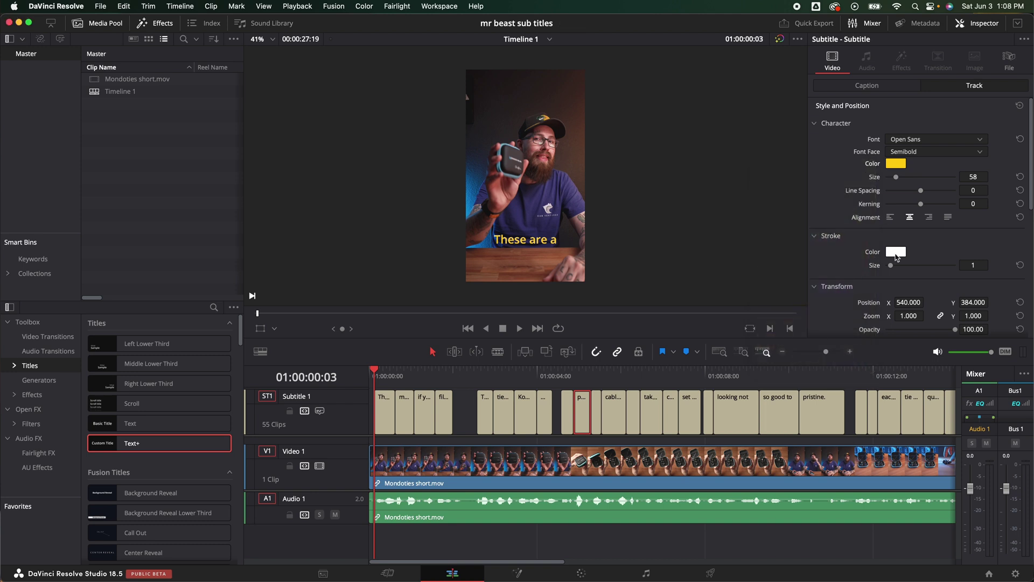
left_click(896, 253)
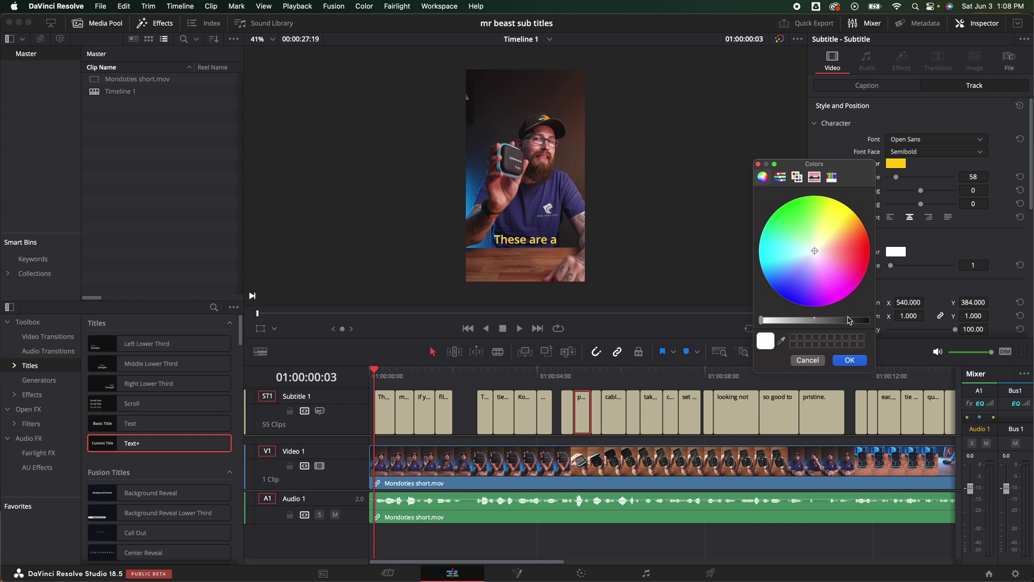
left_click_drag(848, 320, 883, 324)
left_click(850, 360)
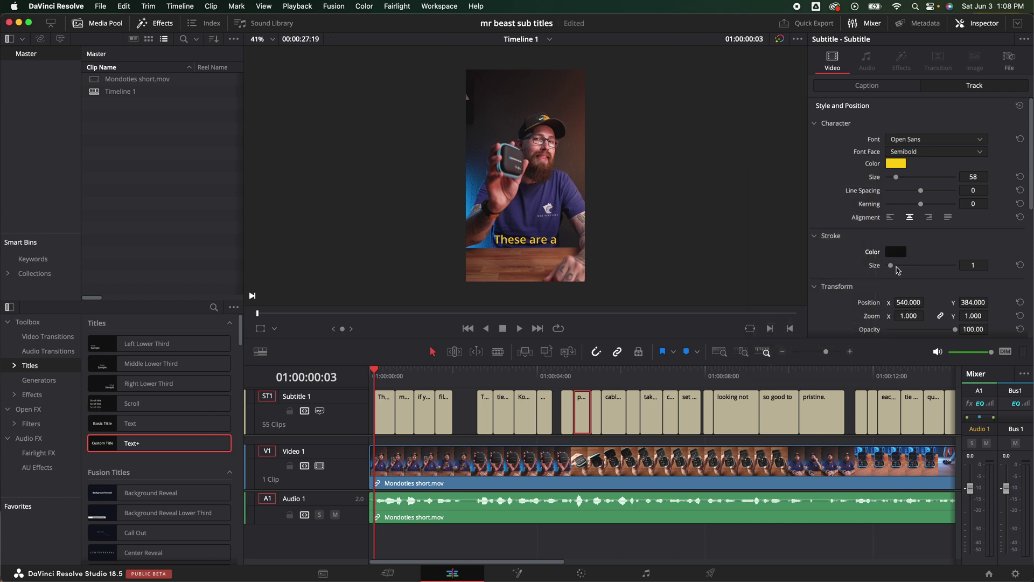
left_click_drag(892, 267, 900, 267)
key("super+s")
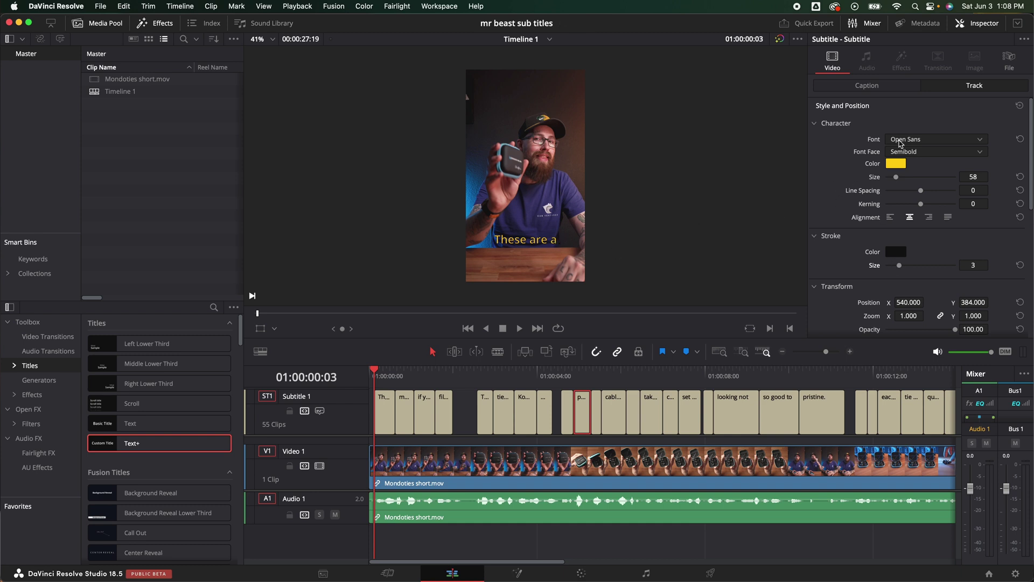
- Set the subtitle font to Futura at size 73
left_click(904, 141)
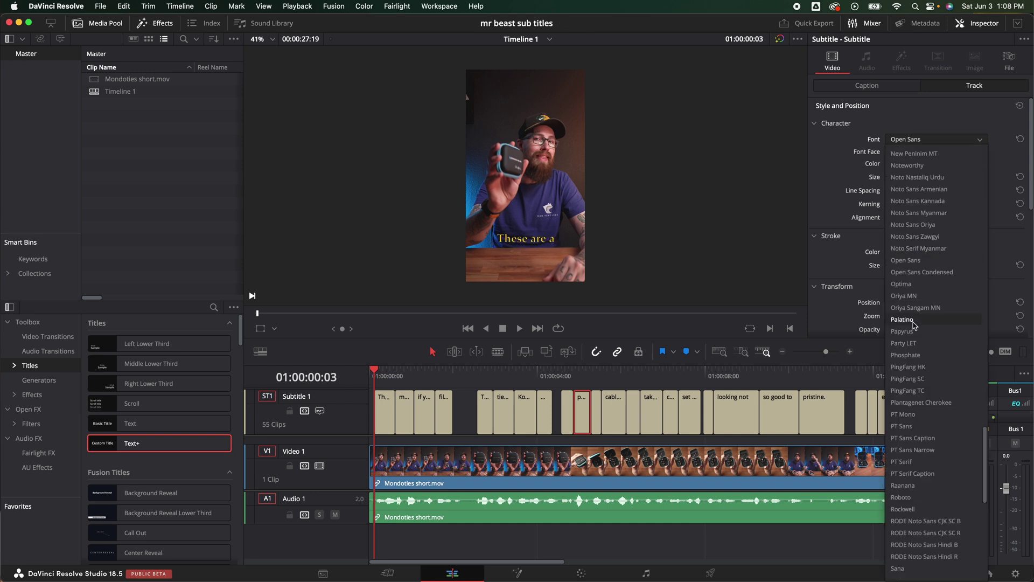
scroll(911, 236, "down", 5)
left_click(911, 226)
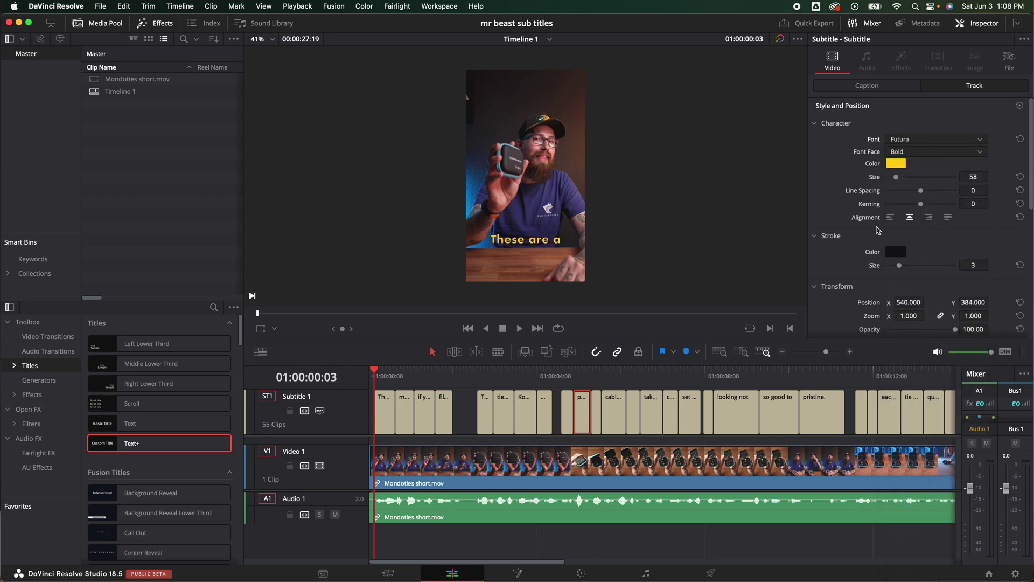
left_click_drag(898, 179, 899, 177)
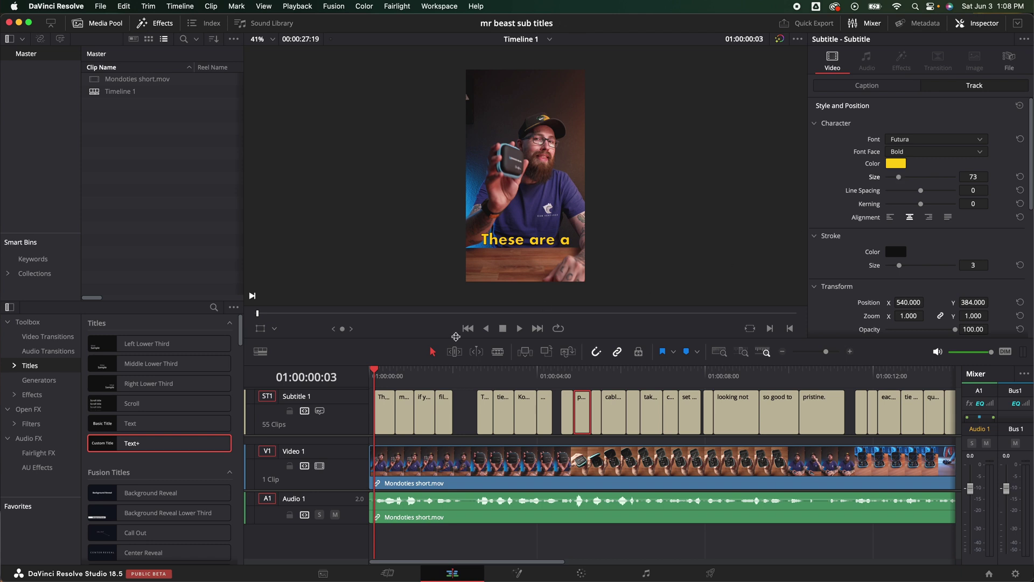
- Preview the styled subtitles, try a larger size, and select the third subtitle clip
key("space")
left_click(376, 375)
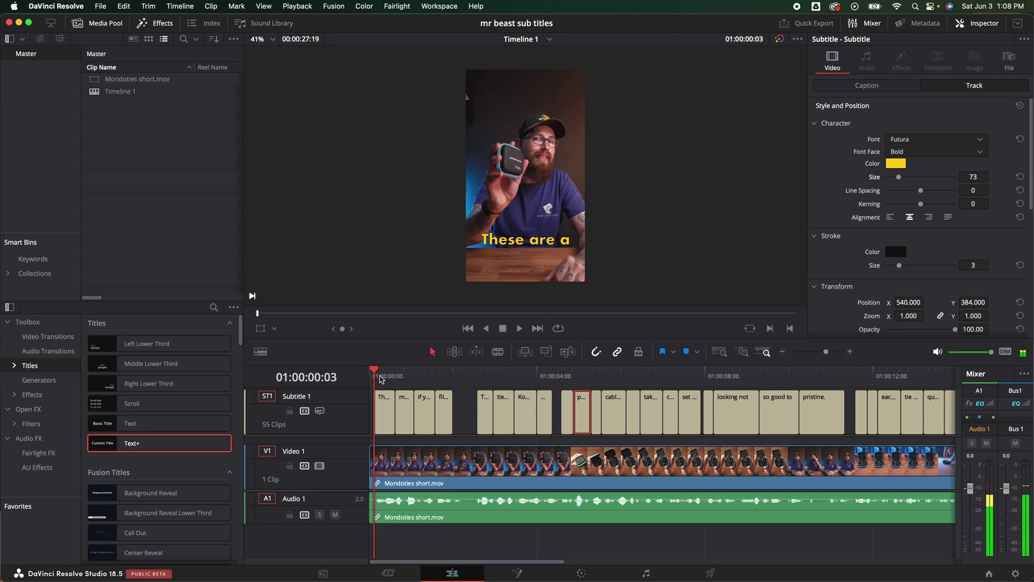
key("space")
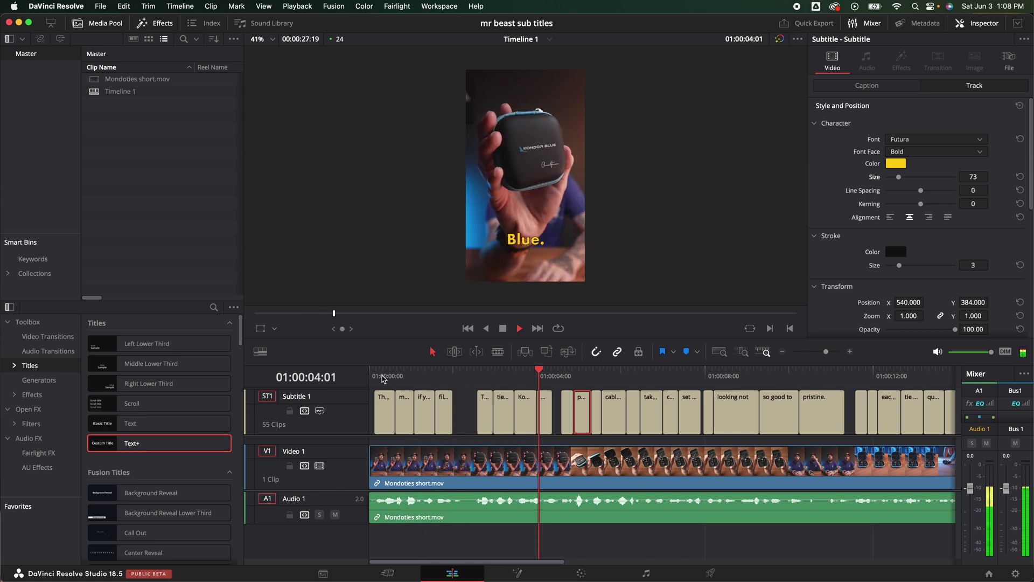
left_click_drag(579, 376, 781, 392)
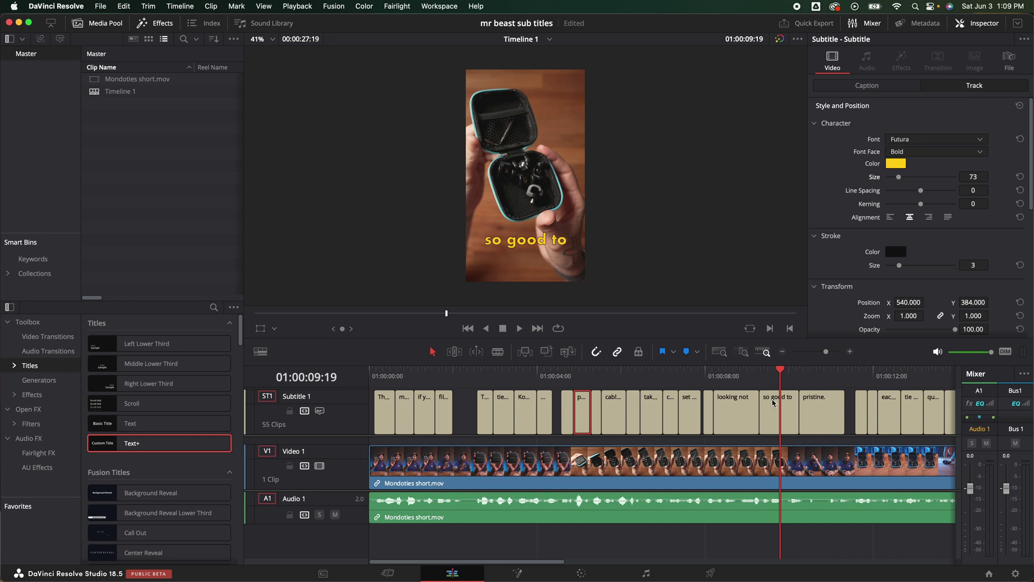
left_click_drag(900, 180, 924, 179)
left_click(500, 371)
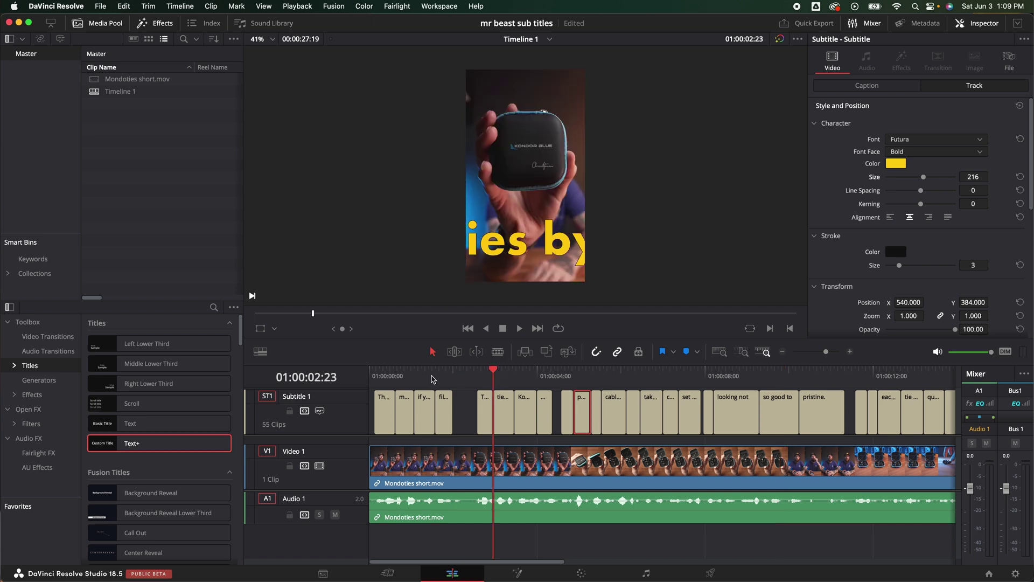
left_click(434, 377)
left_click(427, 412)
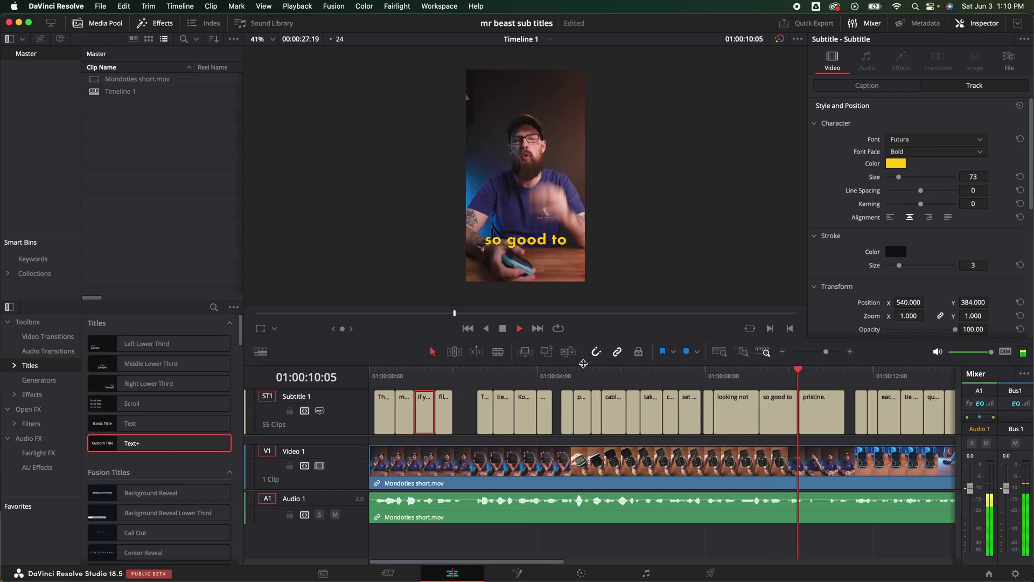
key("space")
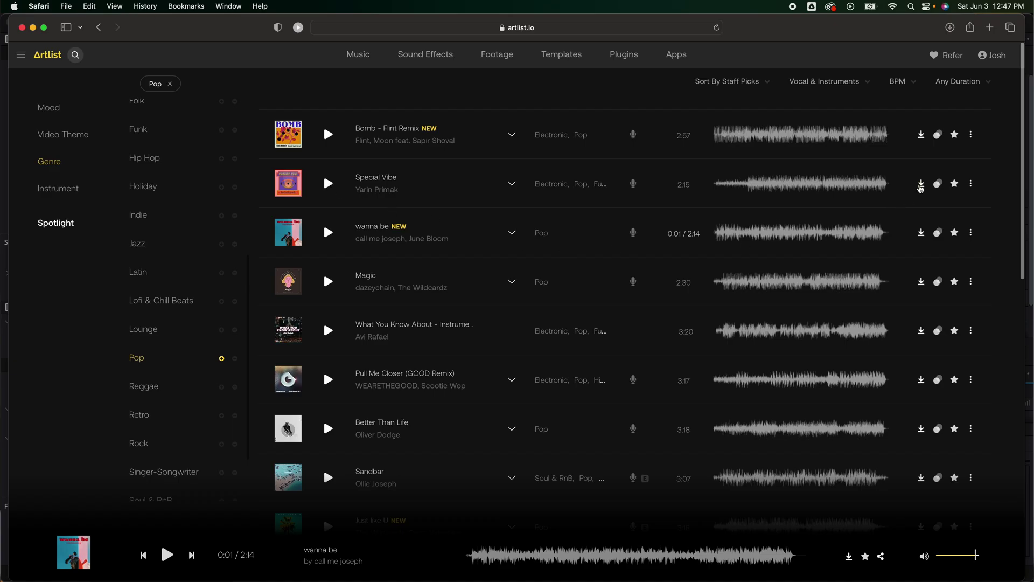
- View the Special Vibe download options, then the Artlist Max plan pricing
left_click(922, 184)
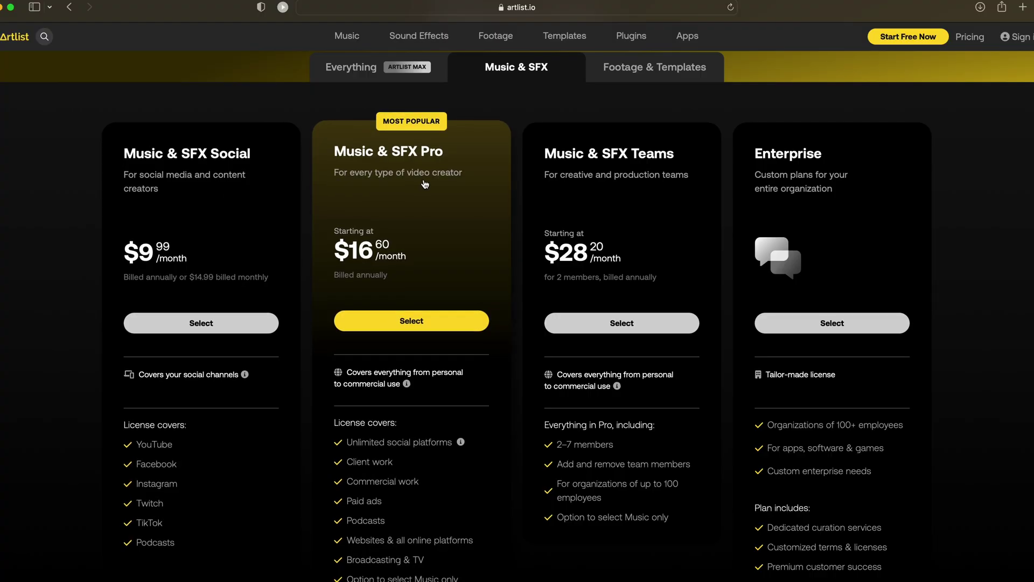
left_click(388, 67)
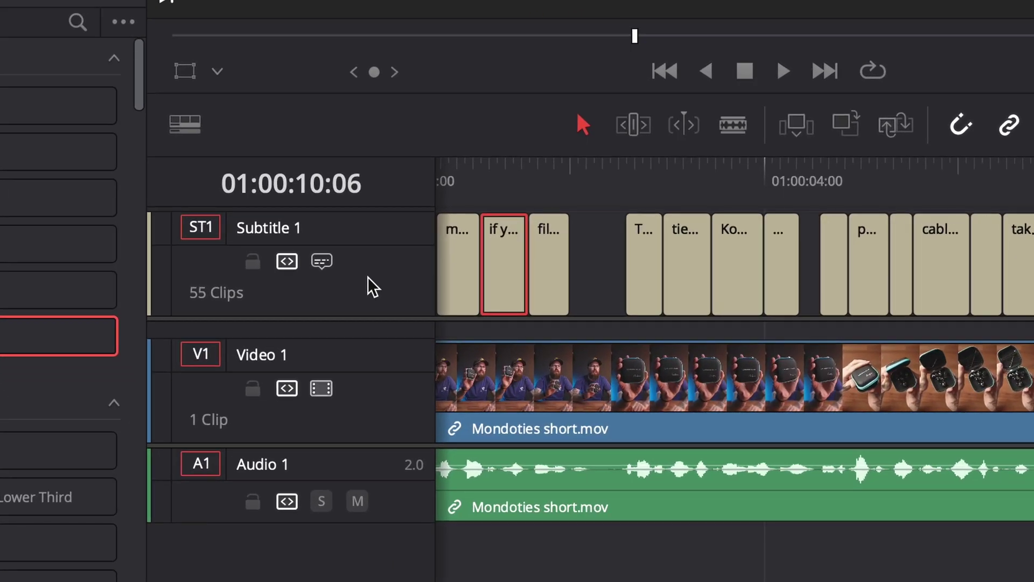
right_click(371, 287)
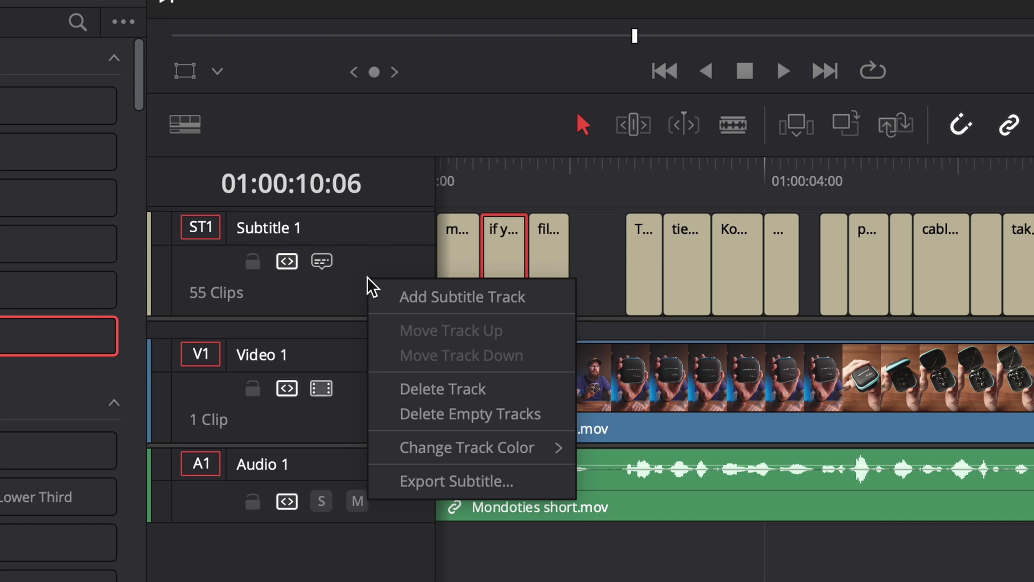
left_click(450, 482)
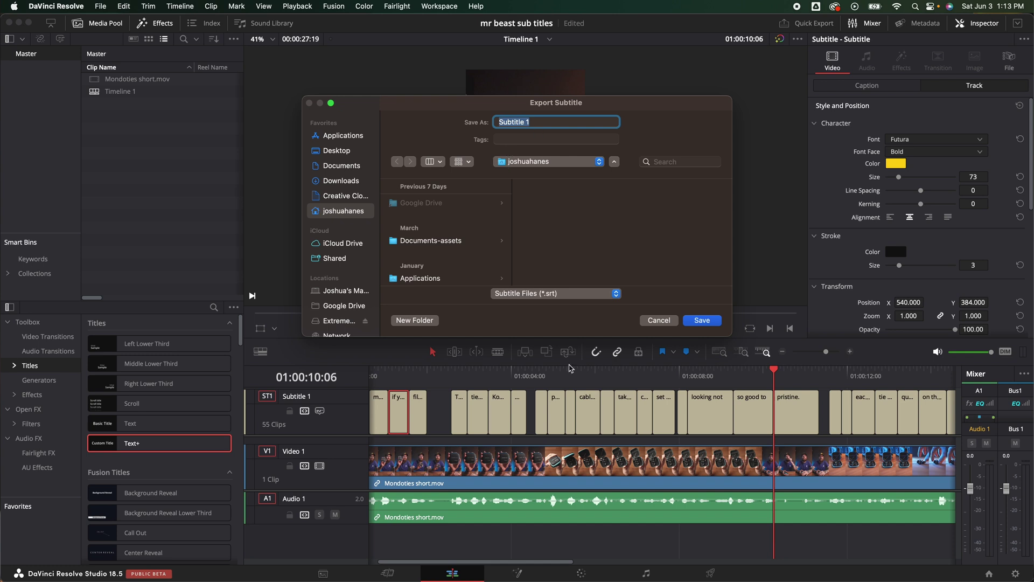
left_click(582, 294)
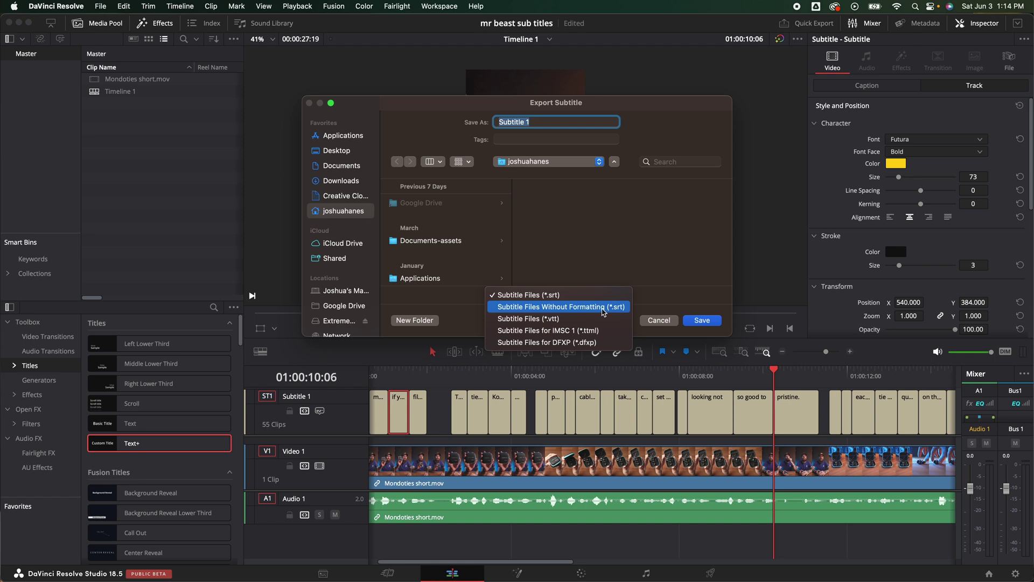
left_click(680, 300)
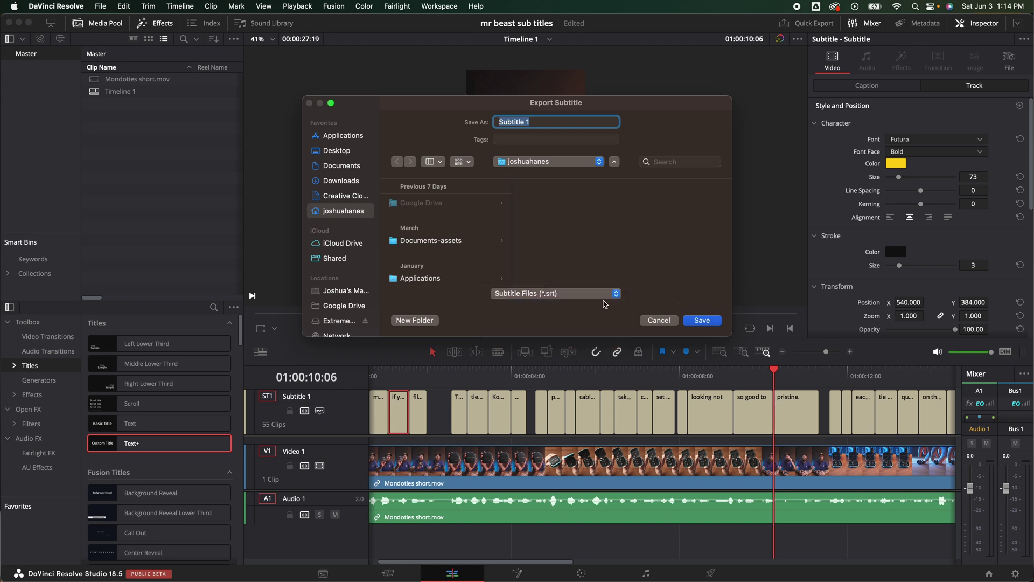
left_click(659, 320)
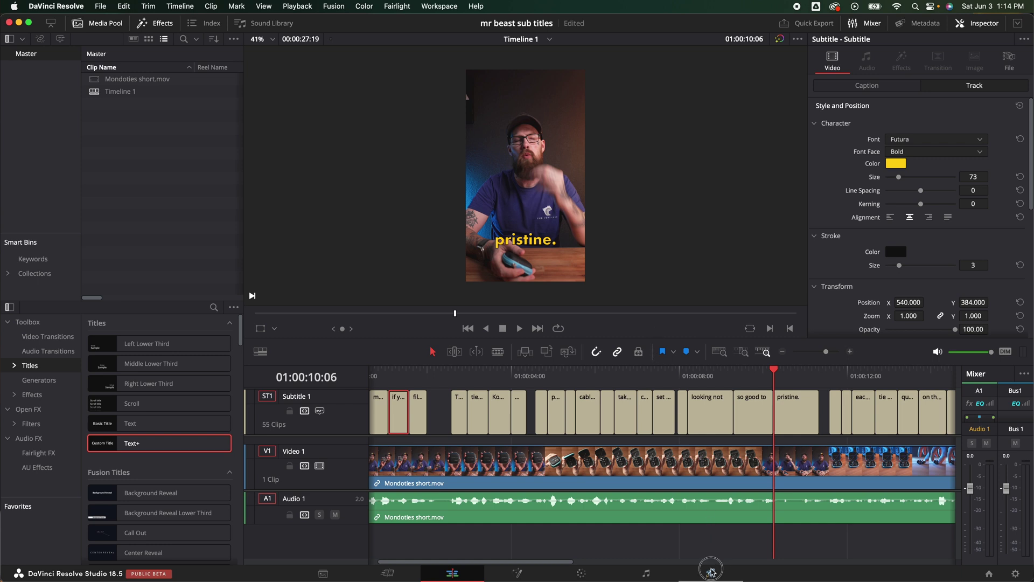
- On the Deliver page, expand Subtitle Settings and enable Export Subtitle
left_click(712, 572)
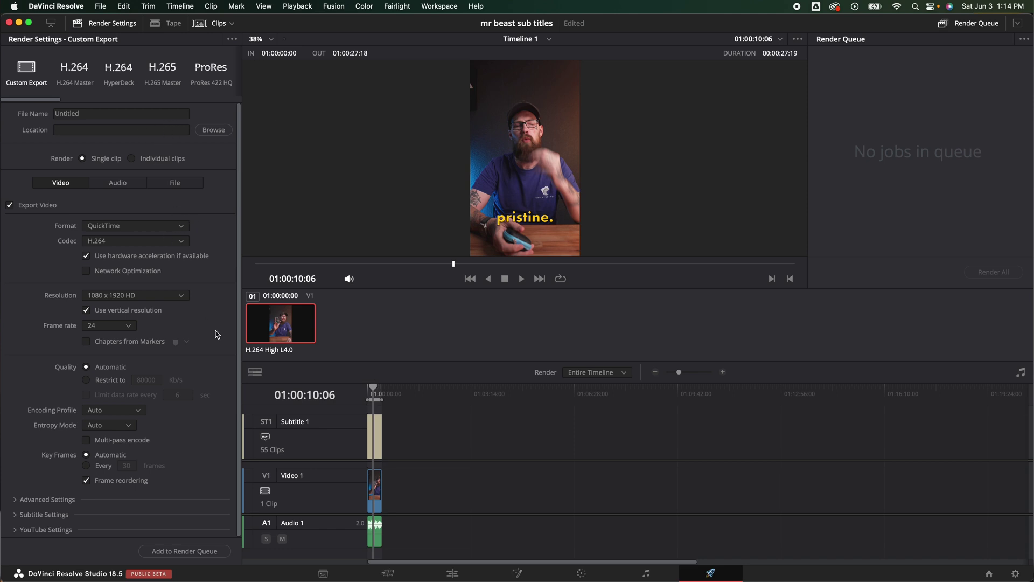
scroll(230, 369, "down", 1)
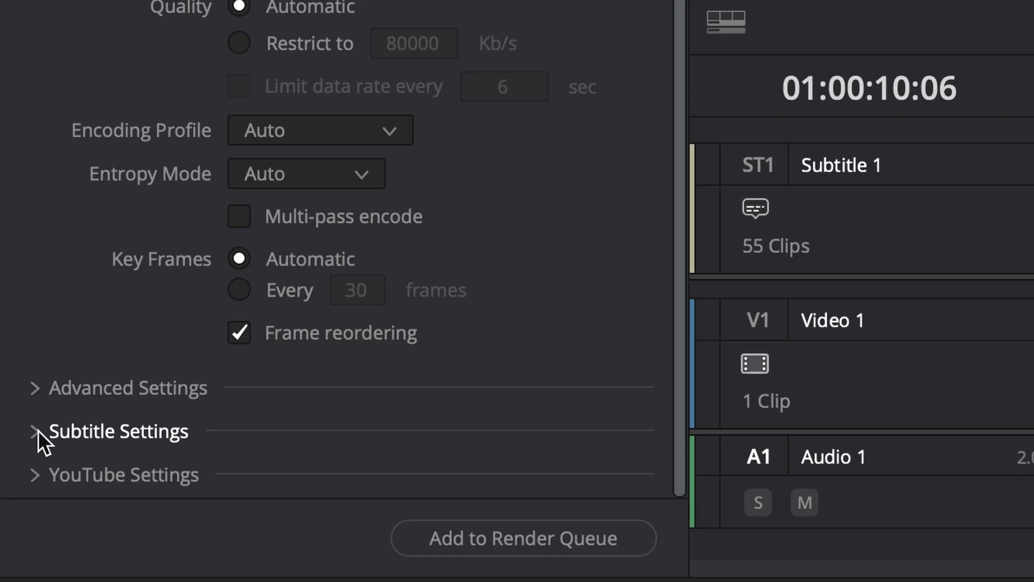
left_click(36, 431)
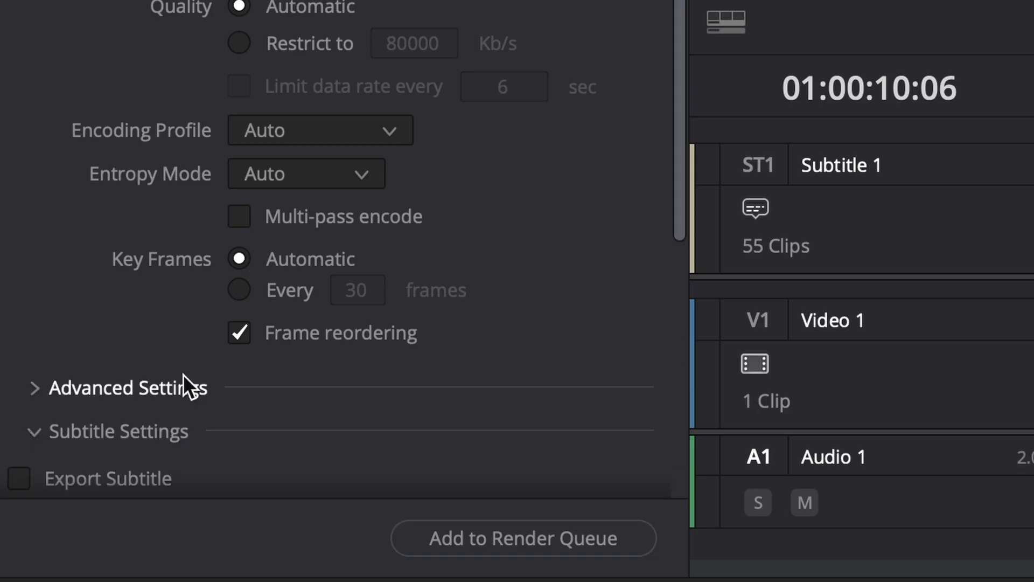
scroll(183, 373, "down", 5)
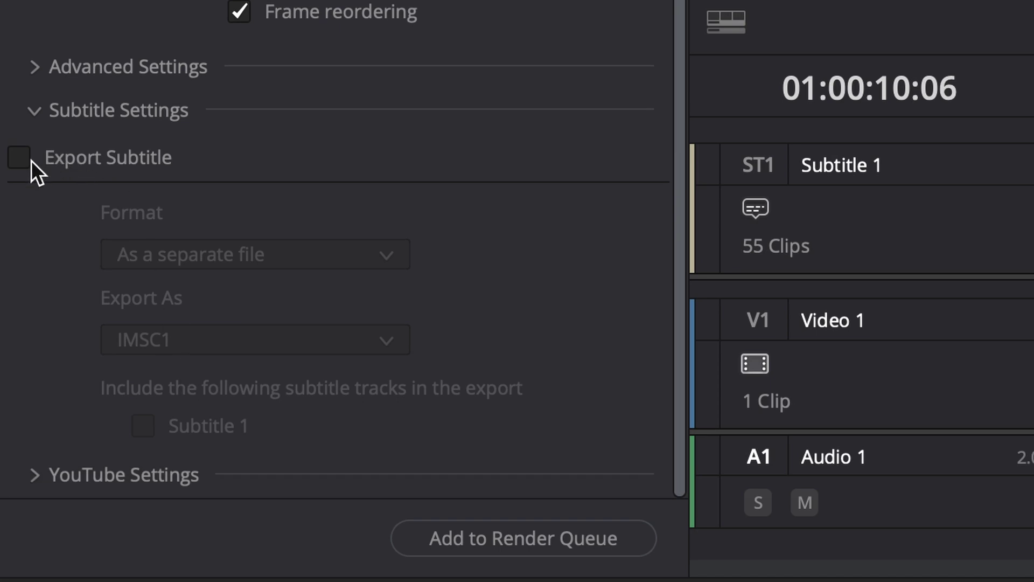
left_click(23, 158)
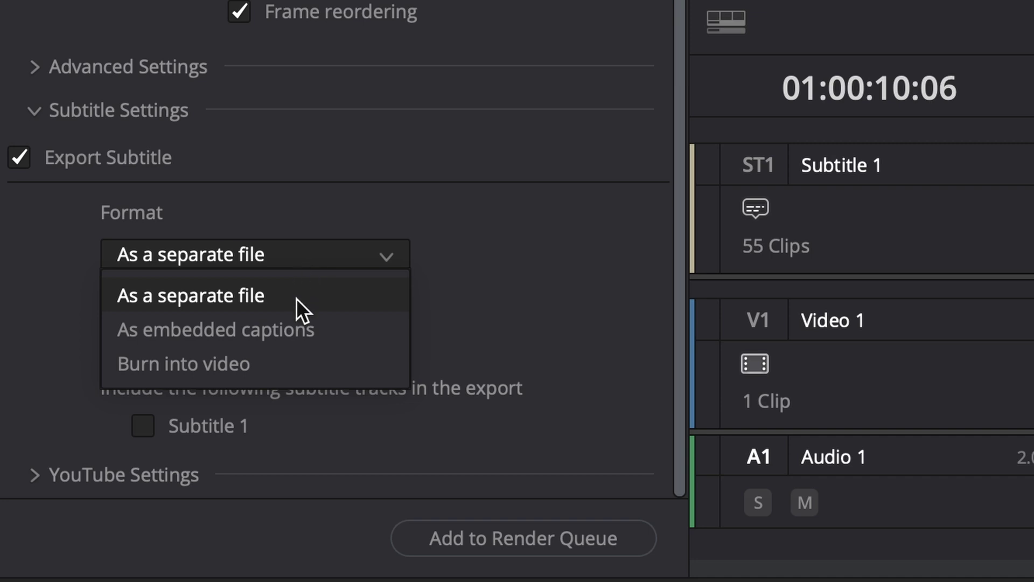
- Set the subtitle export option to Burn into video
left_click(464, 291)
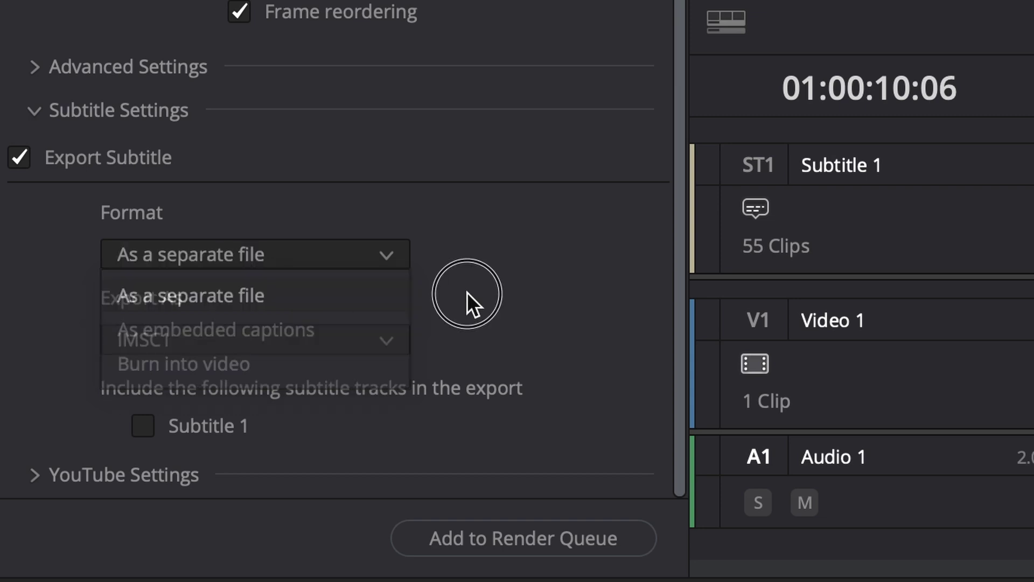
left_click(360, 338)
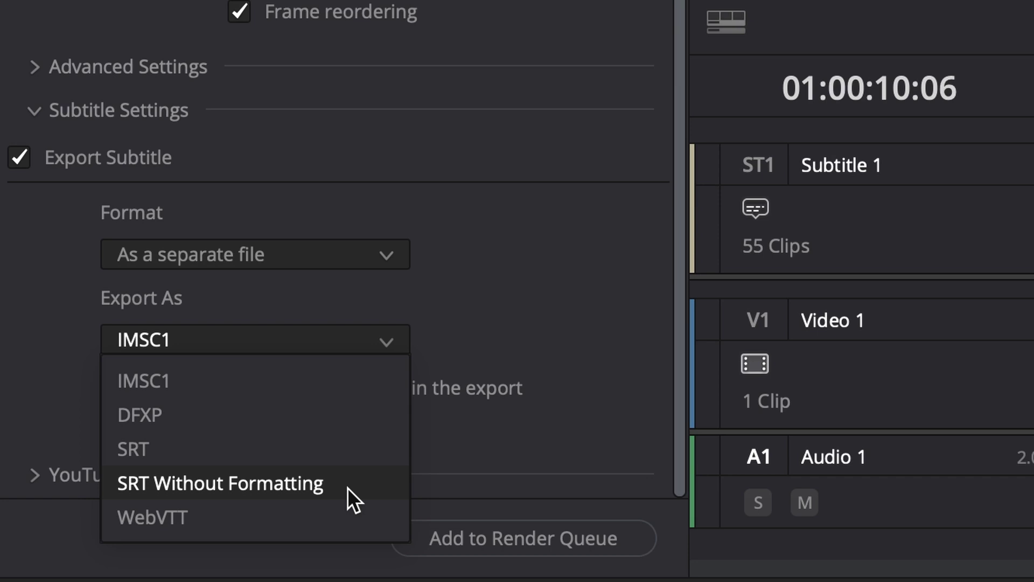
left_click(497, 418)
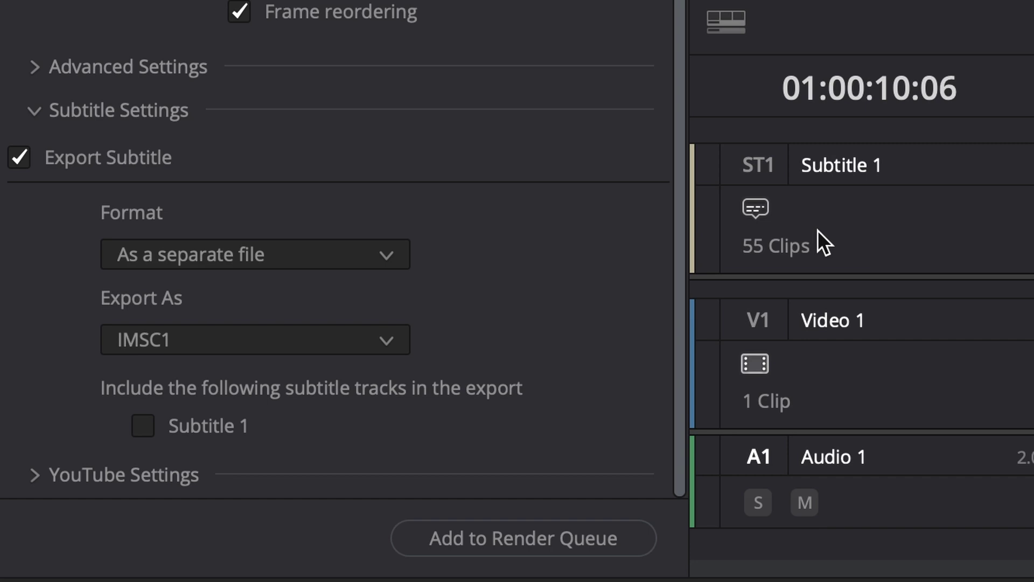
left_click(217, 255)
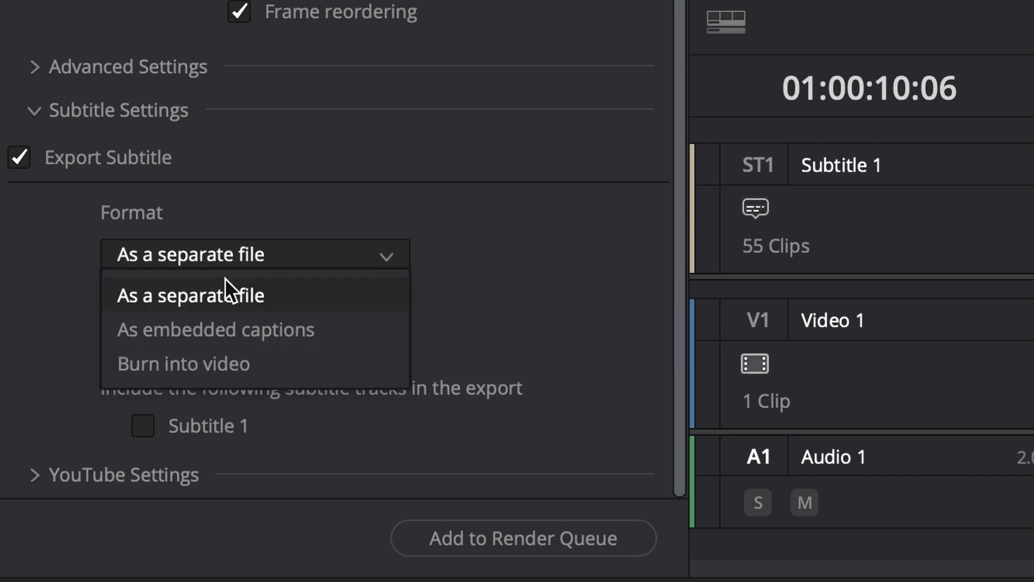
left_click(268, 365)
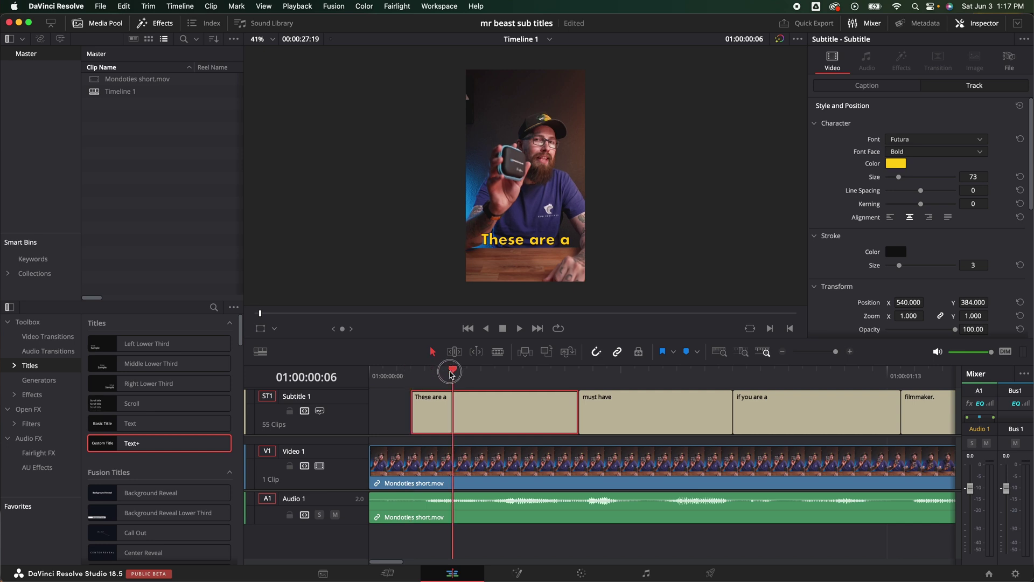
- Split the 'These are a' and 'must have' subtitles one frame after they start
left_click_drag(423, 379, 416, 380)
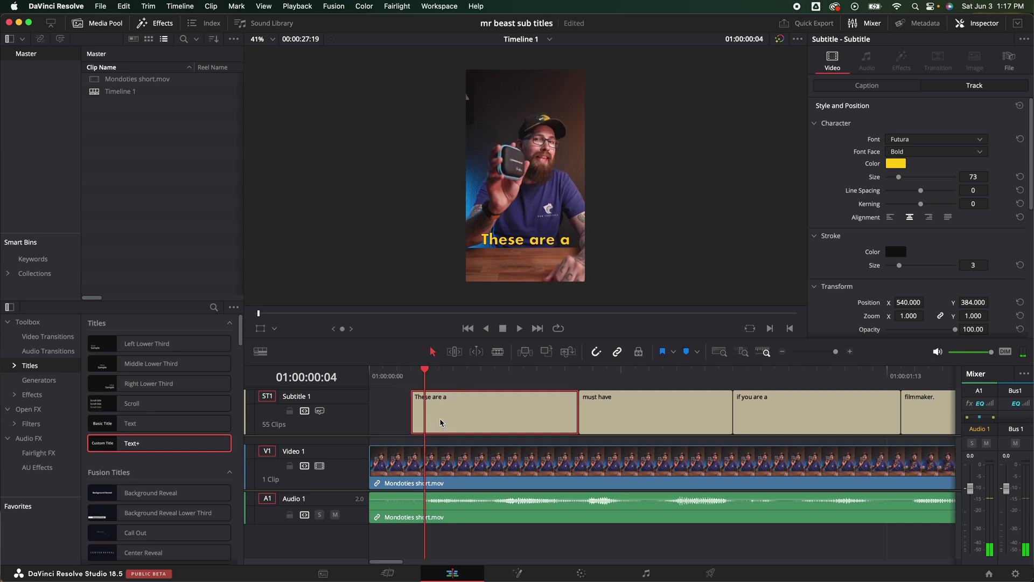
key("super+b")
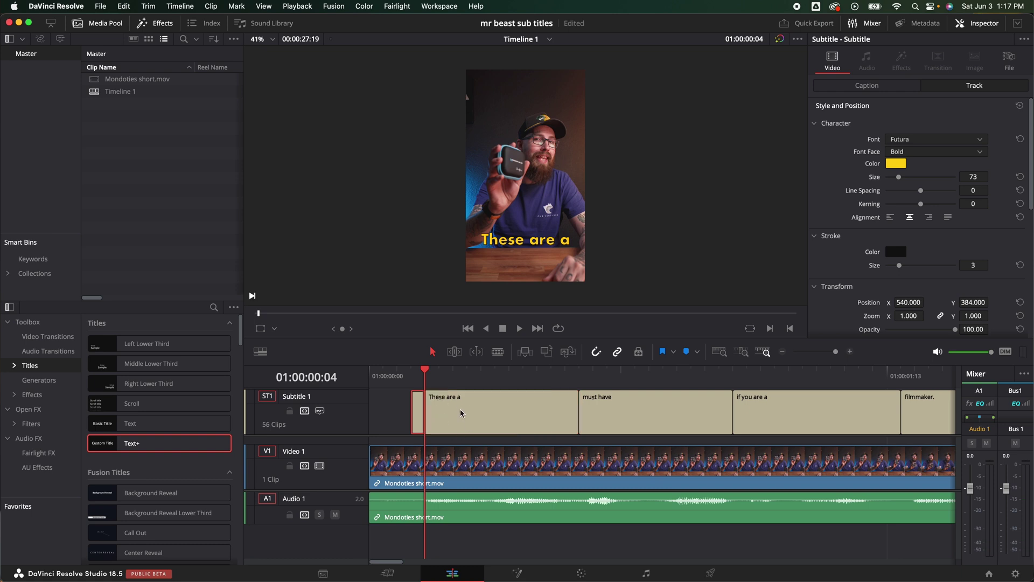
left_click(579, 377)
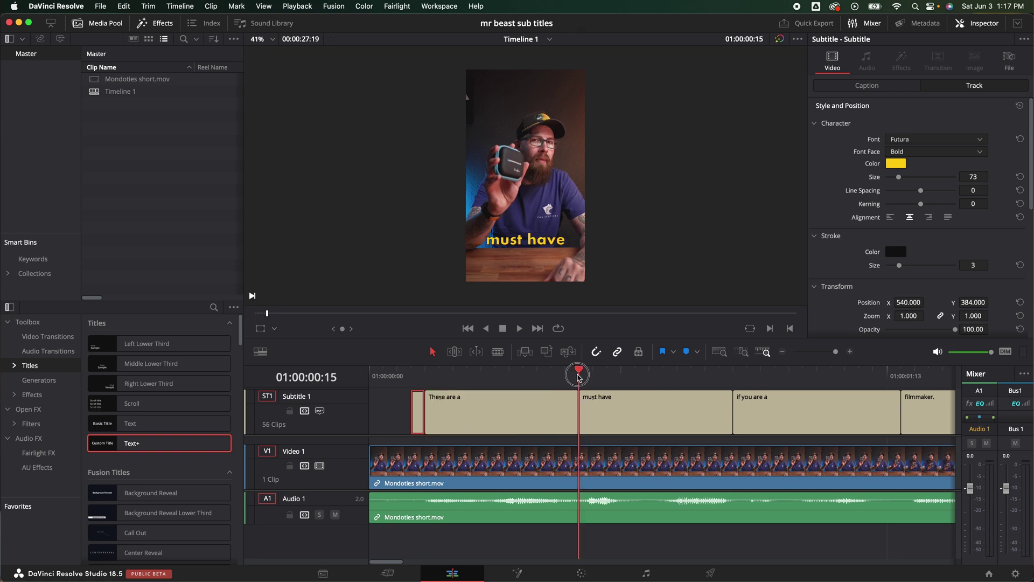
key("Right")
left_click(617, 407)
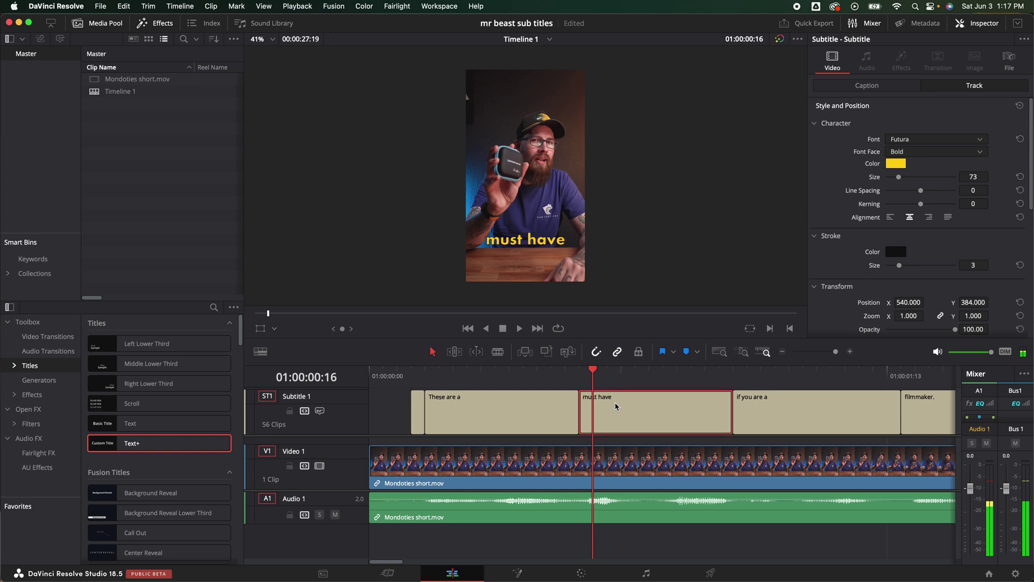
key("super+b")
- Split the 'if you are a' and 'filmmaker.' subtitles one frame after they start
left_click(733, 379)
key("Right")
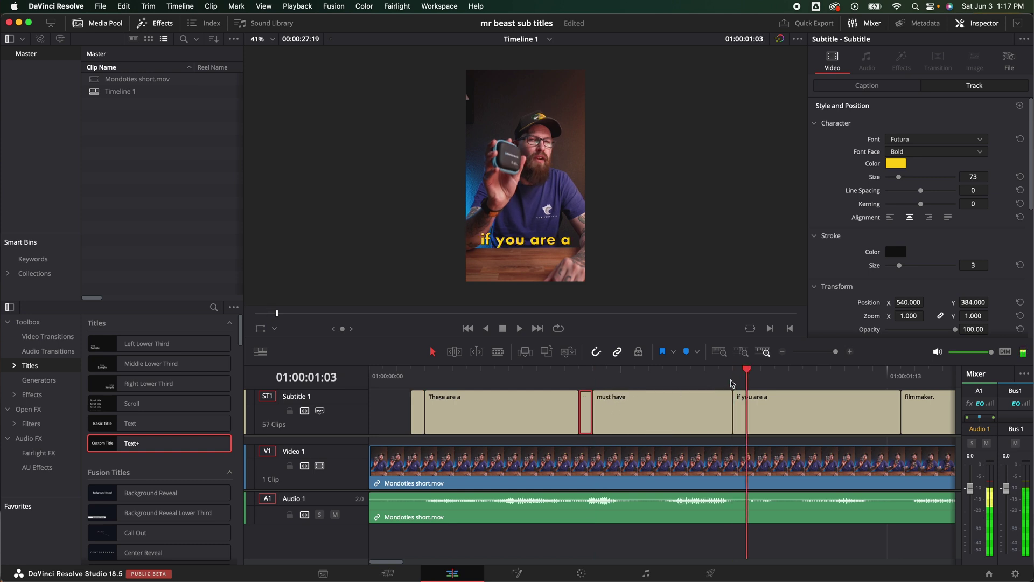
left_click(748, 407)
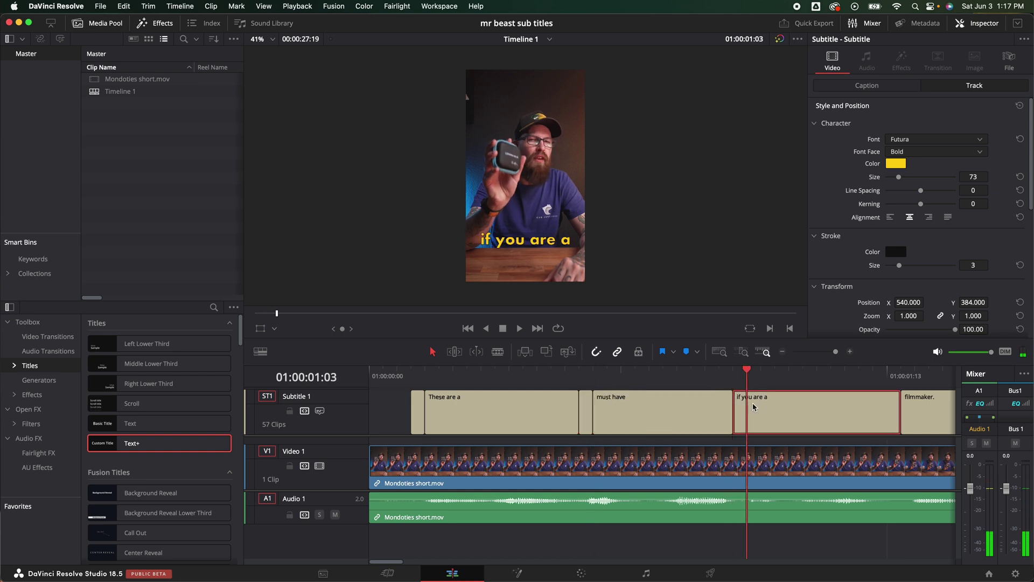
key("super+b")
scroll(749, 404, "right", 5)
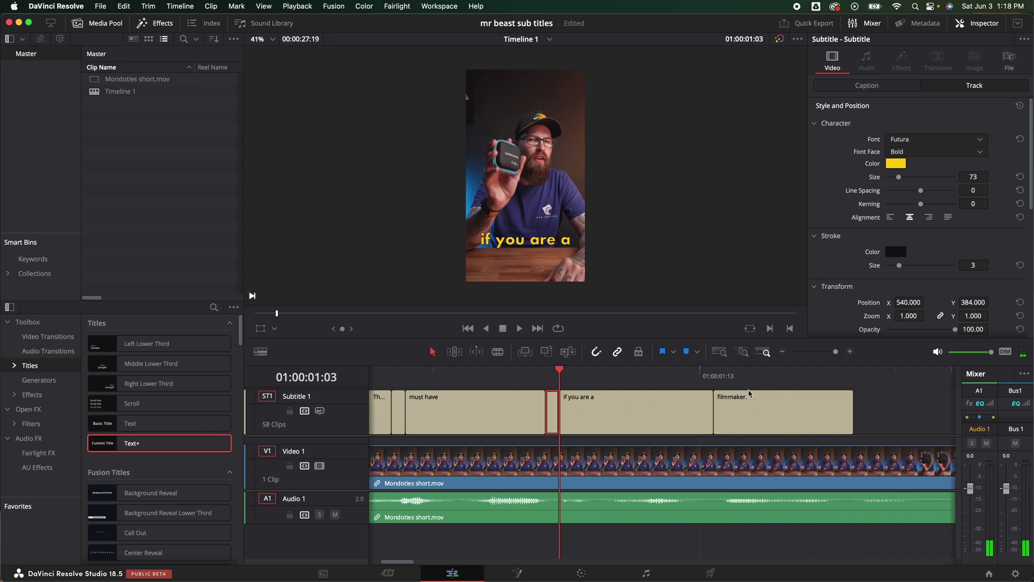
left_click(725, 378)
key("Right")
left_click(743, 413)
key("super+b")
- Select the first one-frame 'These are a' piece at the start of the timeline
scroll(736, 415, "left", 3)
left_click(419, 377)
left_click(417, 413)
key("Left")
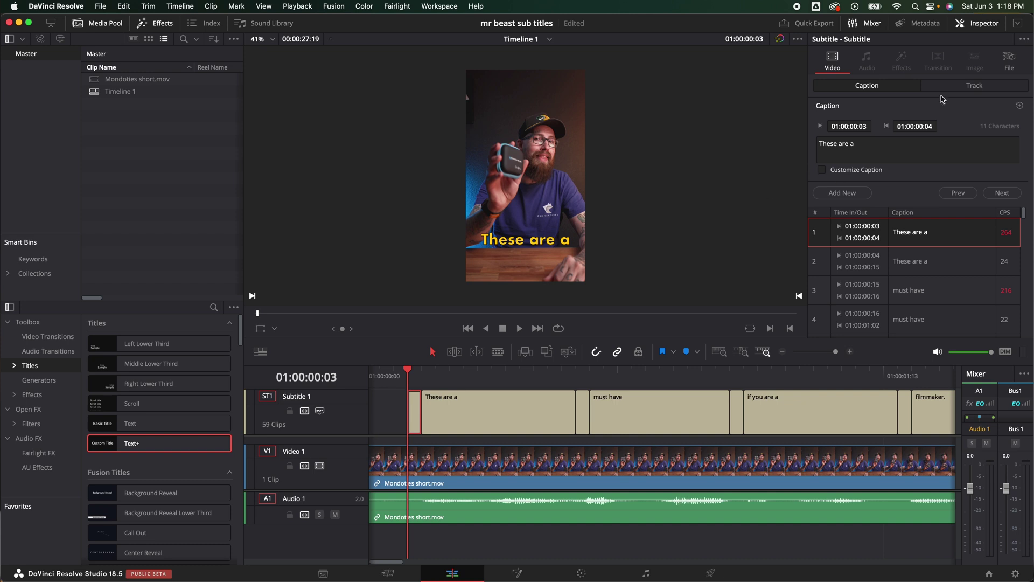
- Enable Customize Caption and shrink the 'These are a' and 'must have' pieces to size 20
left_click(942, 87)
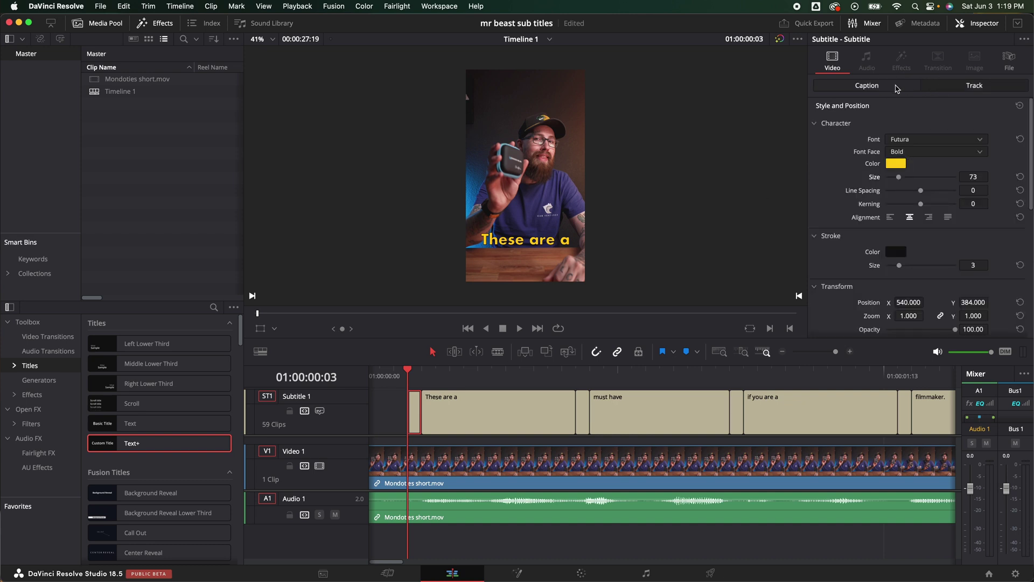
left_click(897, 89)
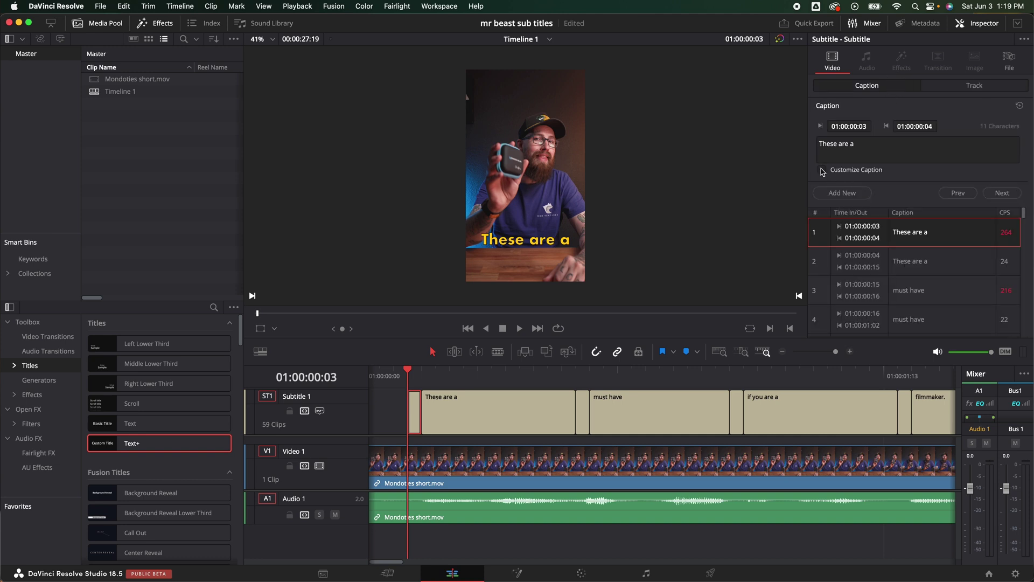
left_click(823, 170)
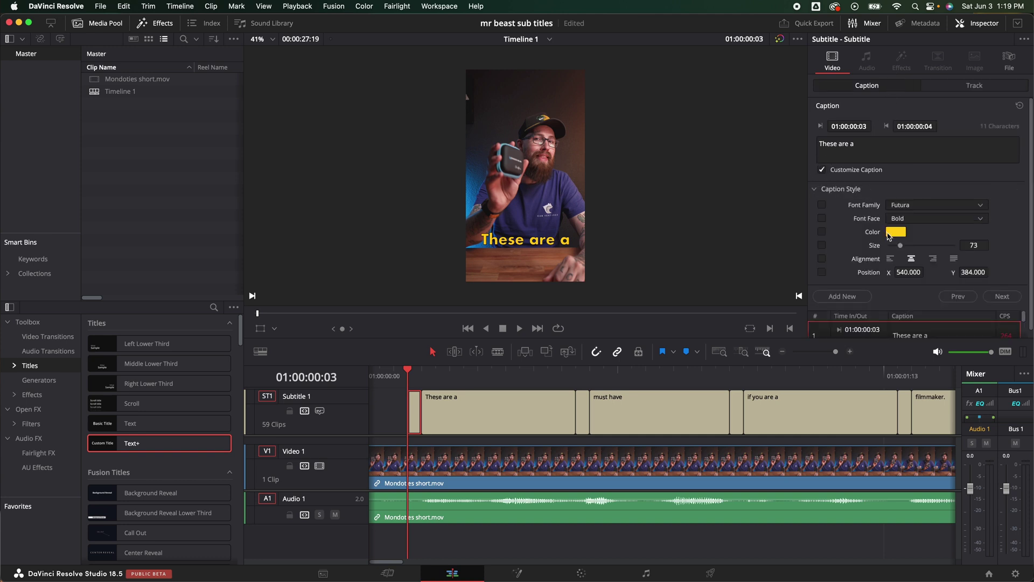
left_click_drag(902, 249, 892, 250)
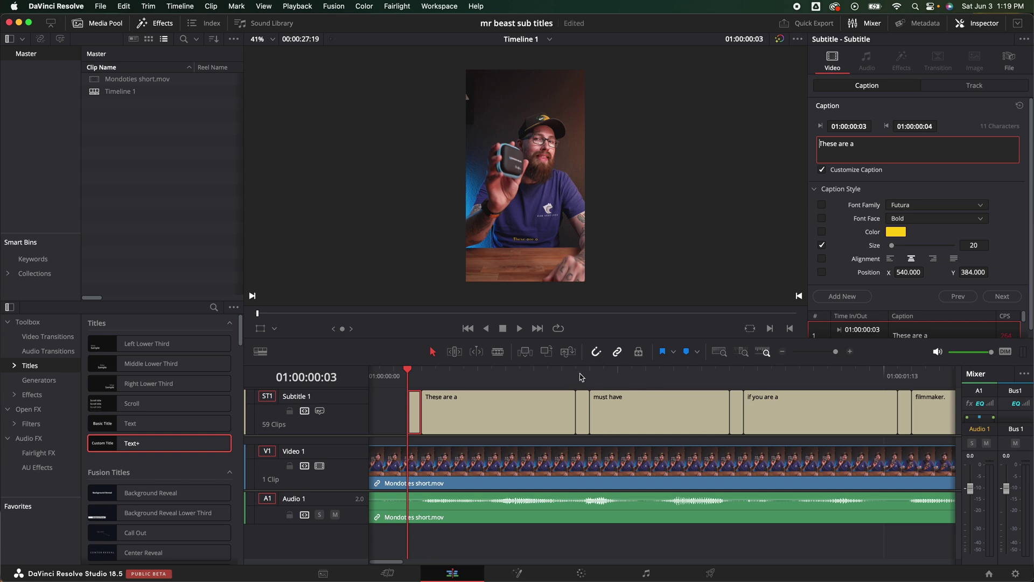
left_click(578, 379)
left_click(580, 414)
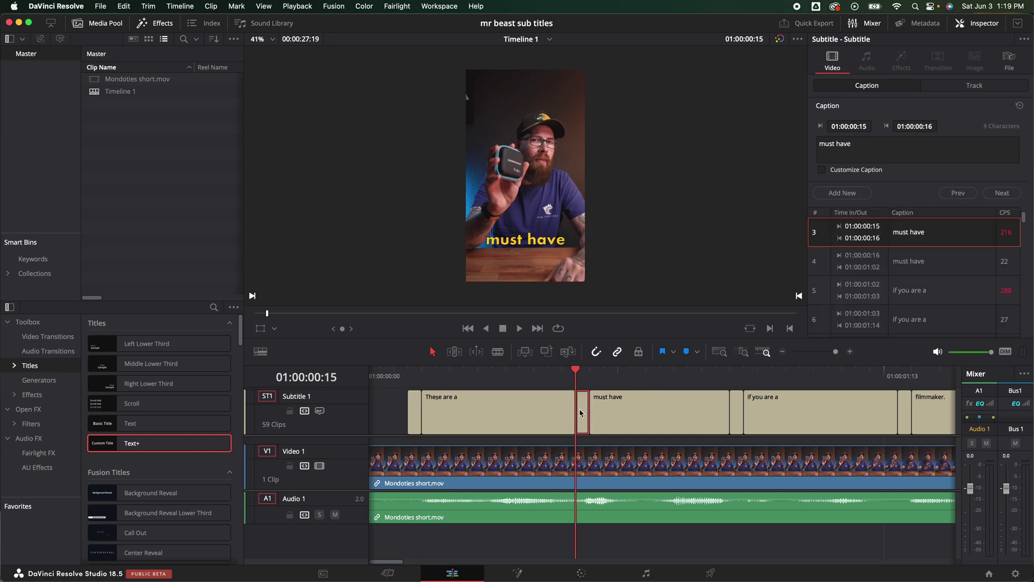
left_click(849, 170)
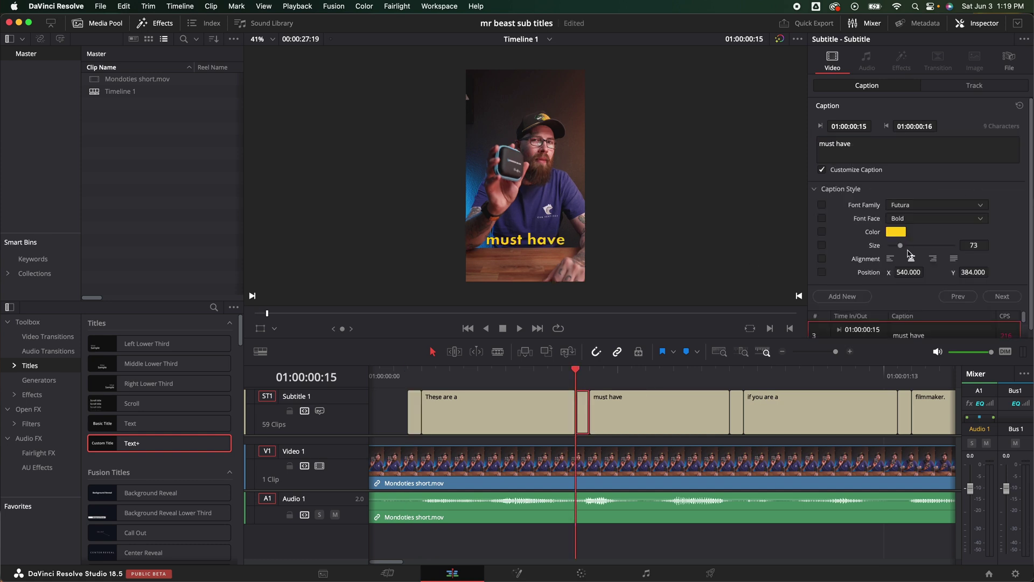
left_click_drag(904, 251, 893, 252)
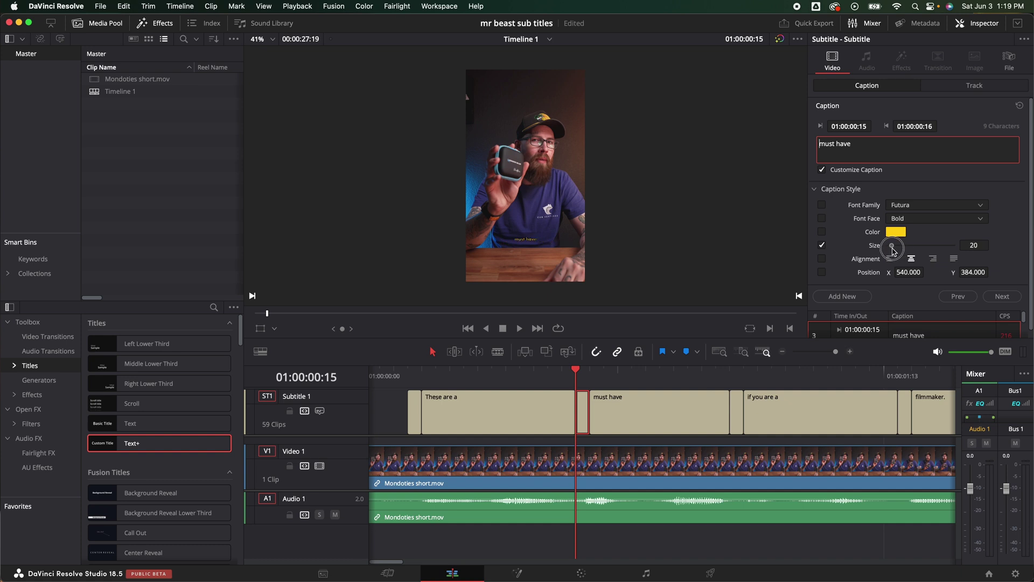
- Select the 'if you are a' piece, then replay from the start to preview the pop-on
left_click(729, 376)
left_click(737, 420)
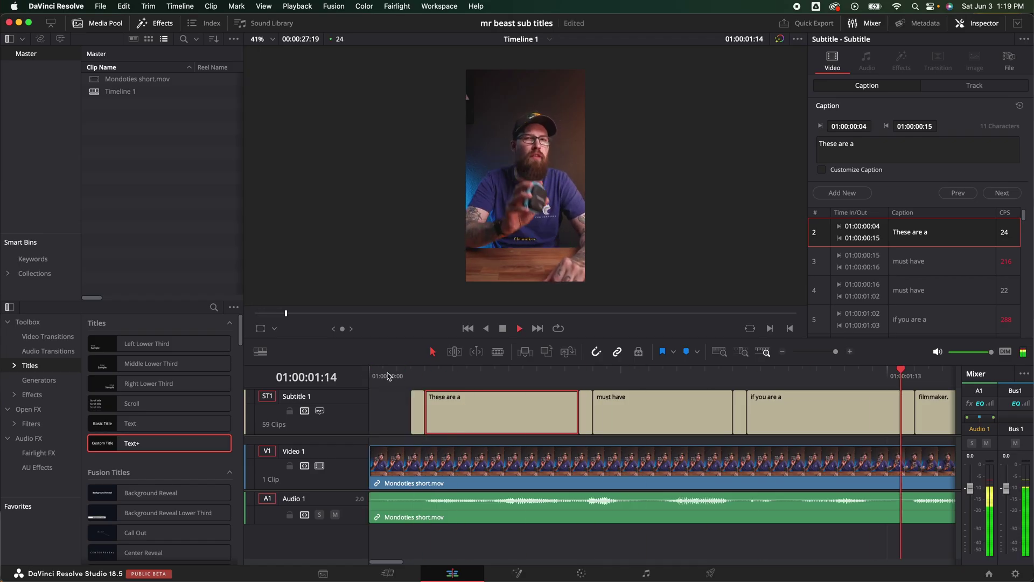
key("space")
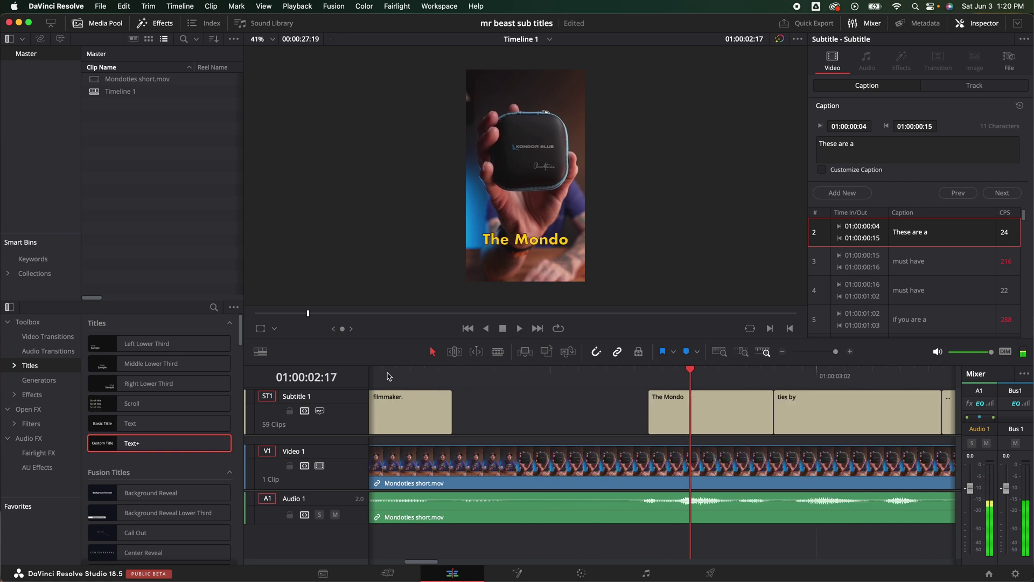
scroll(389, 376, "left", 10)
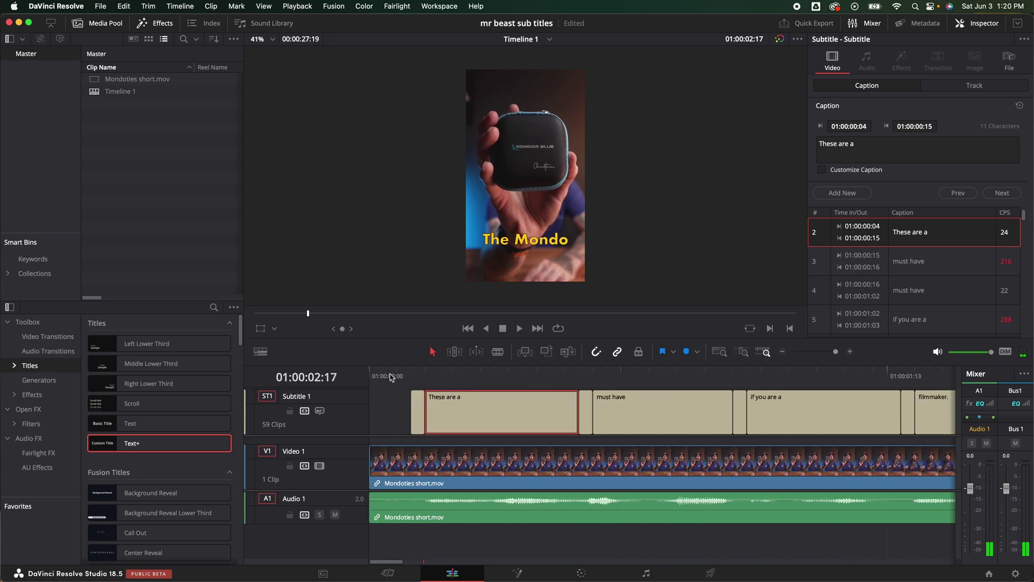
left_click(411, 376)
key("space")
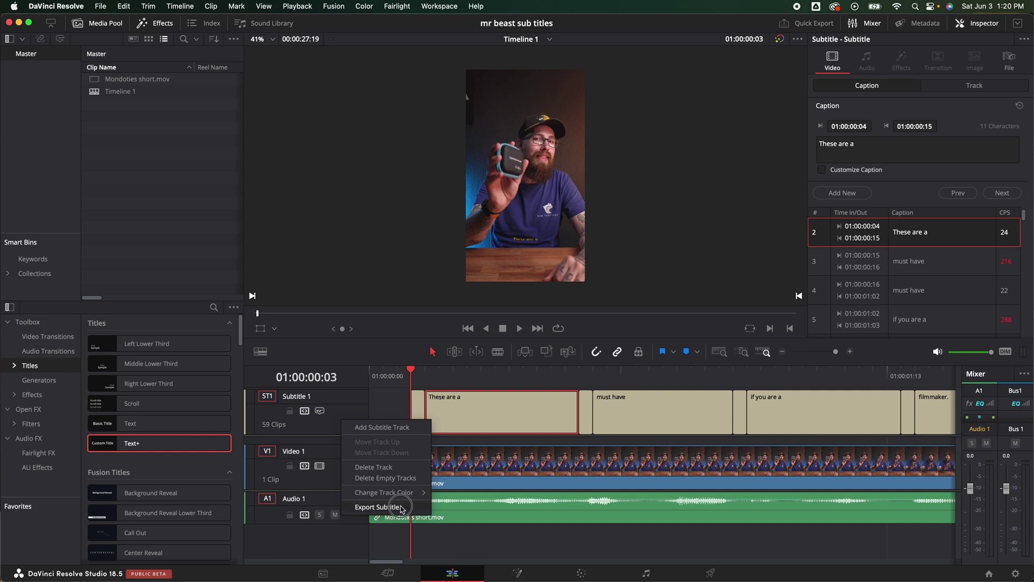
- Choose Export Subtitle for the track and view the available subtitle file formats
left_click(399, 508)
left_click(552, 297)
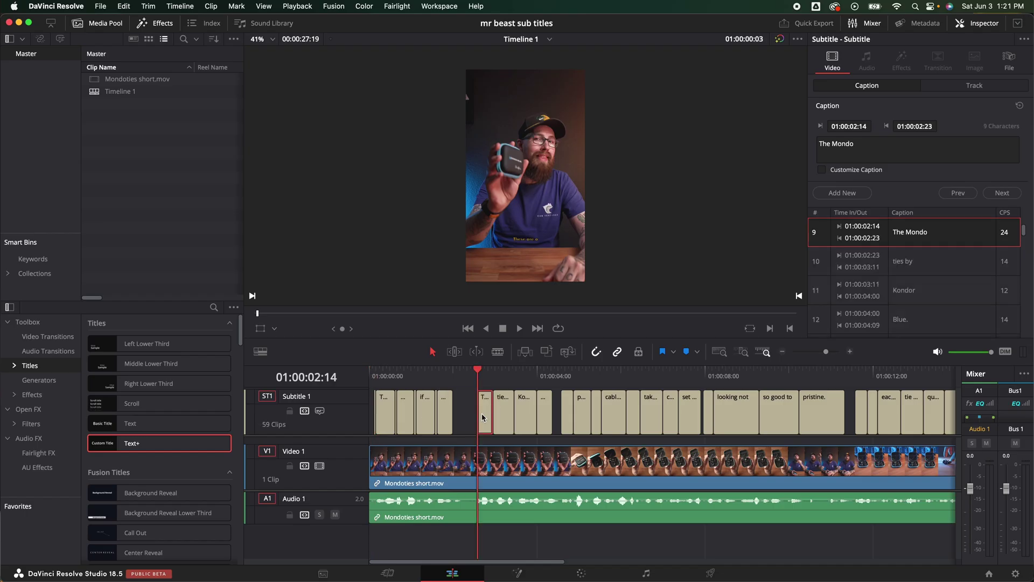
- Show the Inspector's Track tab with the yellow Futura Bold, size 73, black stroke 3 style
left_click(947, 87)
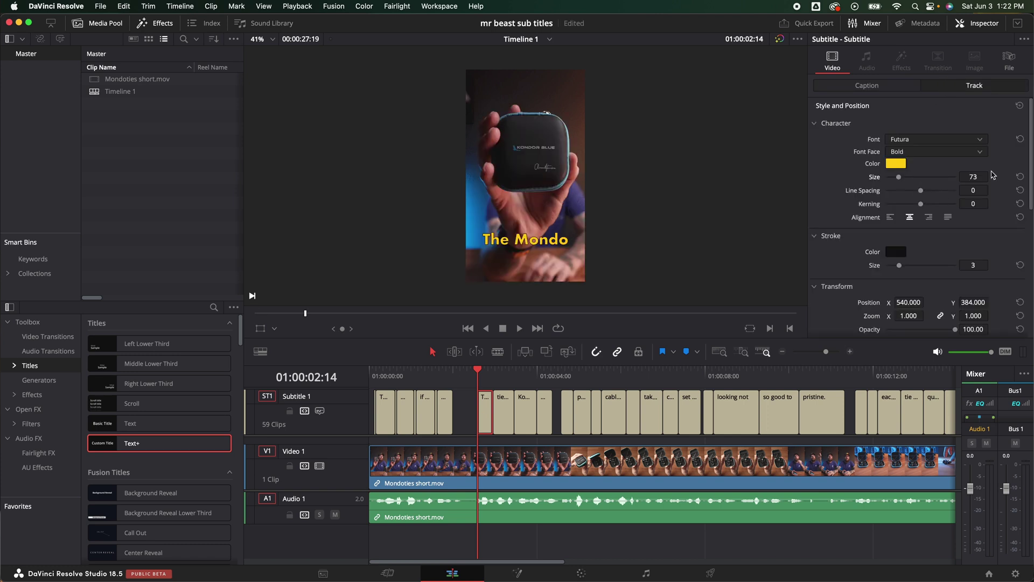